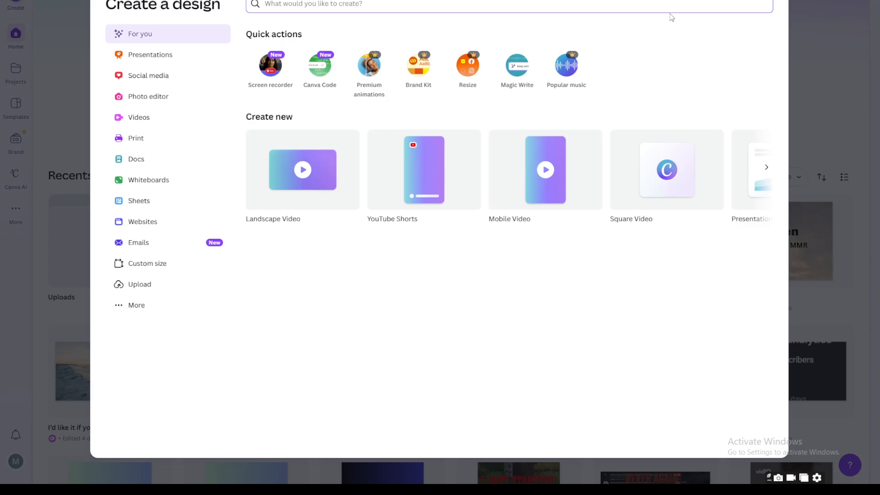
Search the design types for "you" and create a blank YouTube Thumbnail design
{"action": "type", "text": "you"}
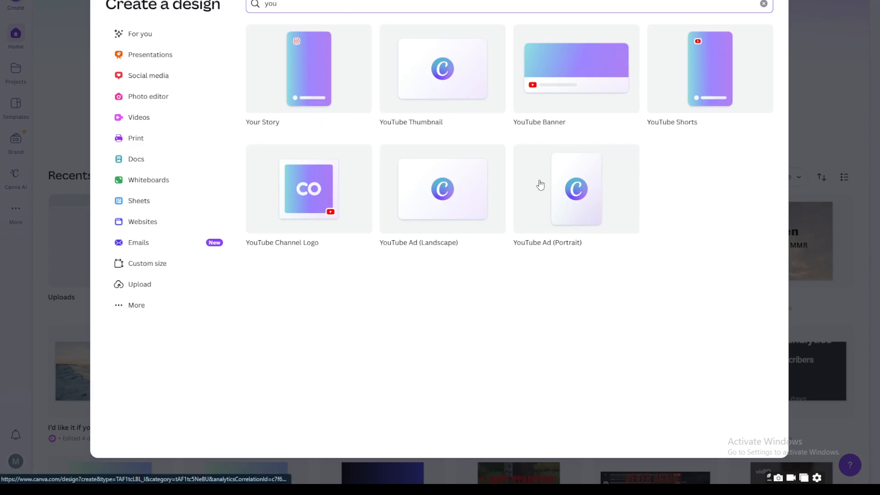
{"action": "left_click", "coordinate": [467, 81]}
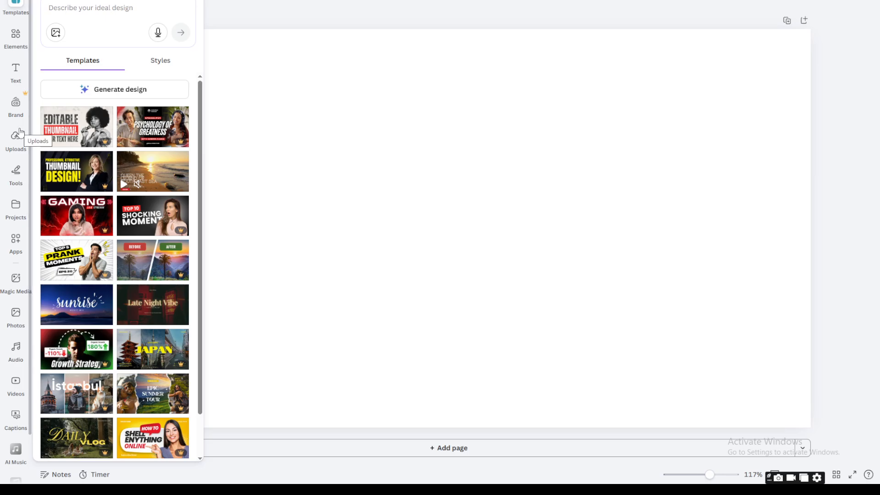
{"action": "left_click", "coordinate": [435, 172]}
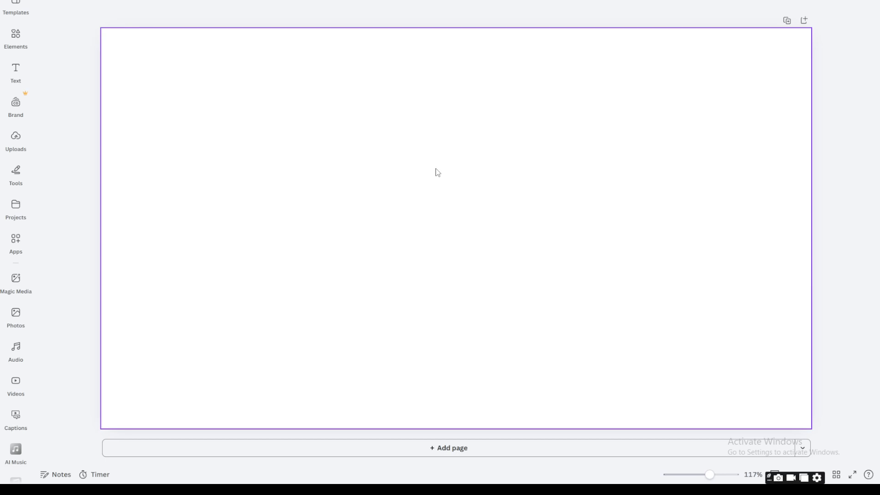
{"action": "type", "text": "This mod adds a black humanoid figure with glowing white eyes in which he sorta glitches around when stalking and when chasing gives the player blindness. But has a 30% chance of spawning out of the players view playing the song \"Run Rabbit Run\" by Flanagan and Allen, slowly moving towards the player and withen a 30 block radius th music cuts of saying \"found you\" in a analog VHS taped voice"}
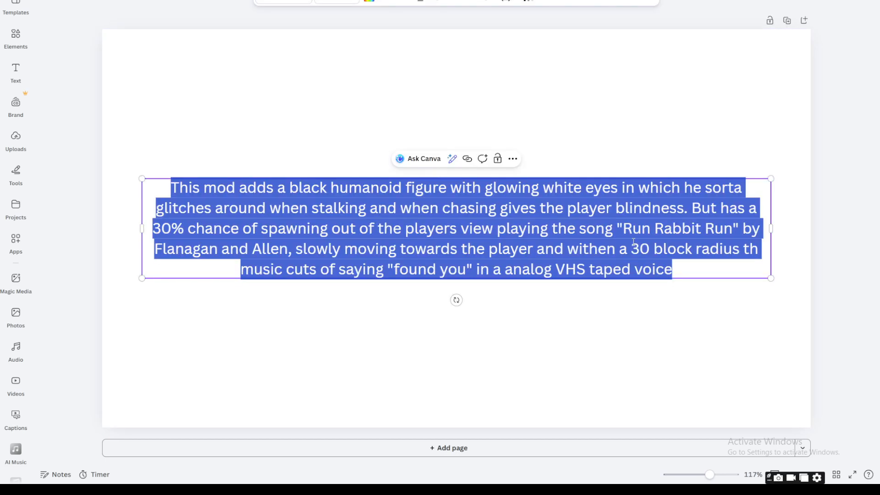
{"action": "key", "text": "BackSpace"}
{"action": "left_click", "coordinate": [573, 241]}
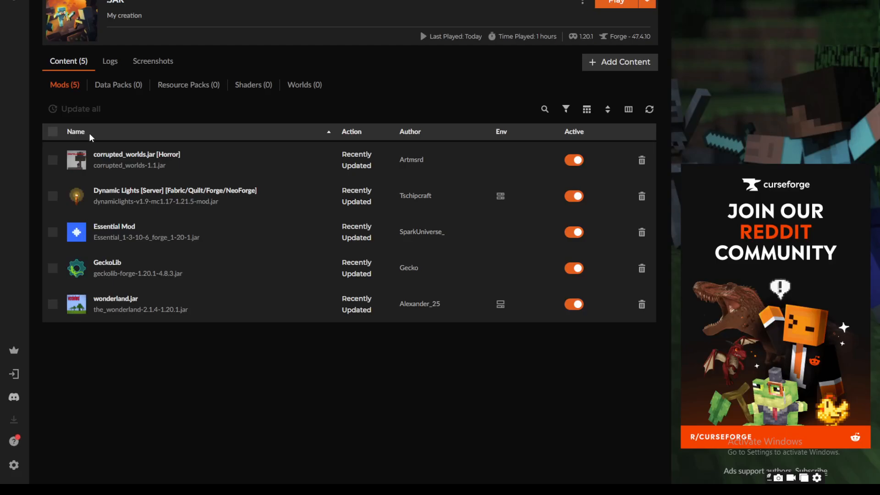
Switch to CurseForge and start the .JAR Forge profile through the Minecraft Launcher
{"action": "left_click", "coordinate": [616, 2]}
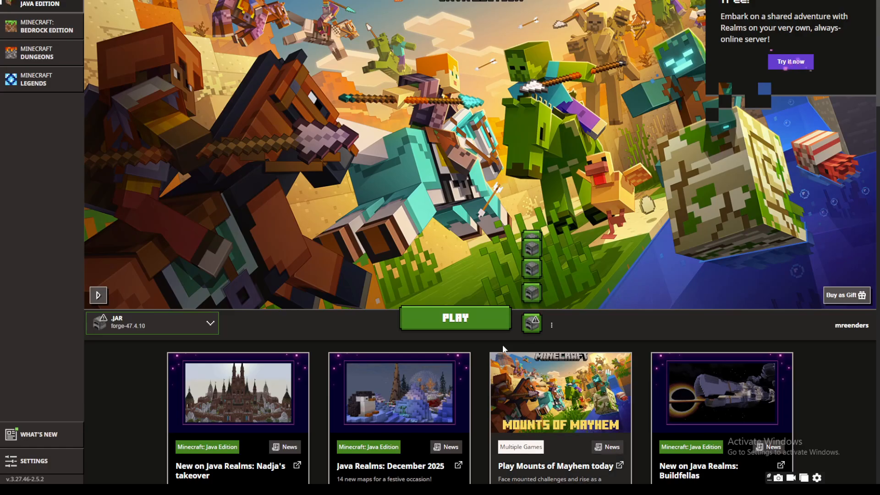
{"action": "left_click", "coordinate": [489, 326]}
{"action": "left_click", "coordinate": [540, 255]}
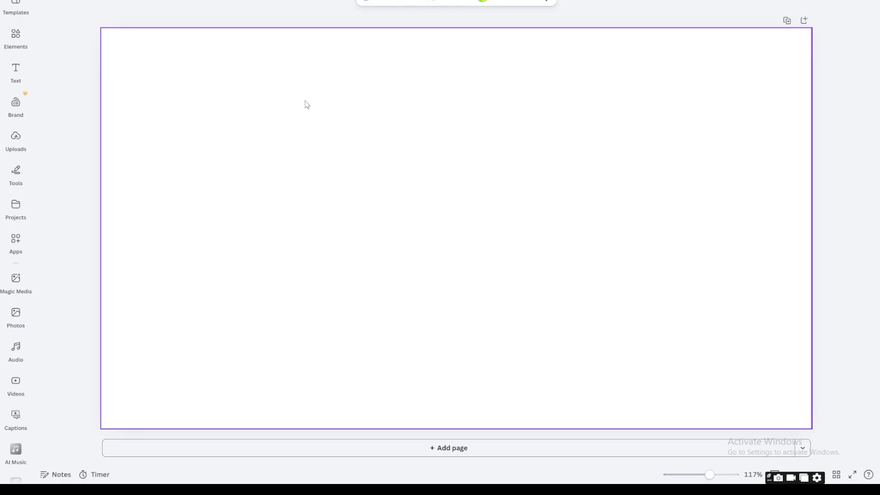
Switch to Canva, look through the recently used elements and search the elements for "red"
{"action": "left_click", "coordinate": [15, 36]}
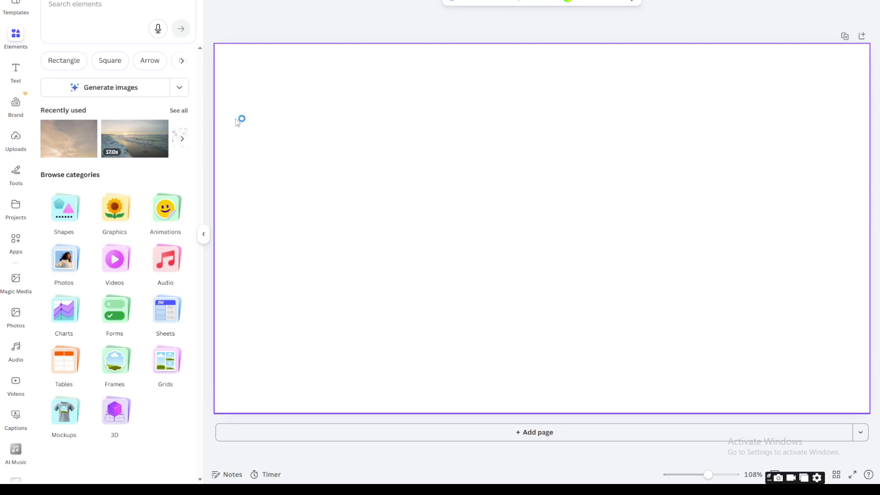
{"action": "left_click", "coordinate": [180, 138]}
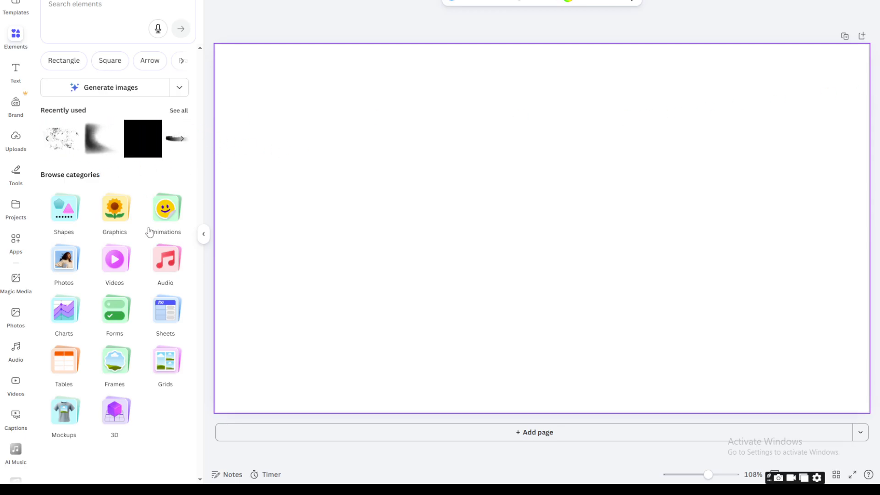
{"action": "left_click", "coordinate": [71, 13]}
{"action": "type", "text": "reds"}
{"action": "key", "text": "BackSpace"}
{"action": "key", "text": "Return"}
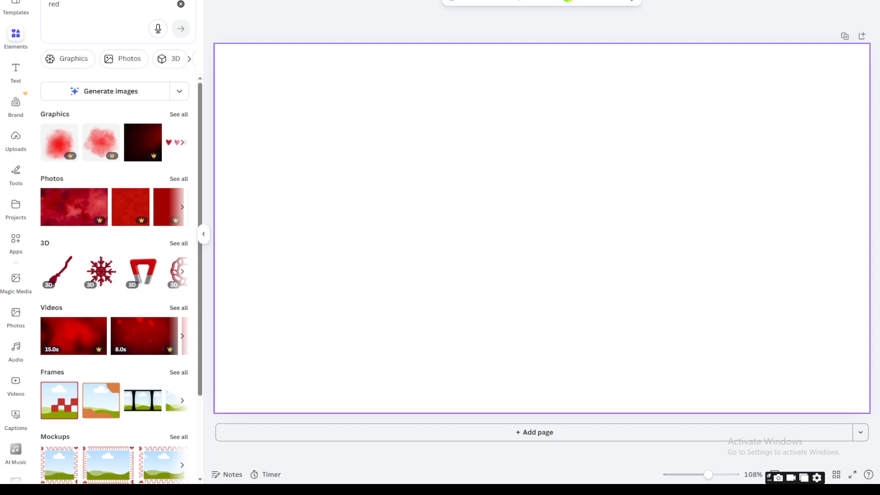
{"action": "left_click", "coordinate": [181, 4]}
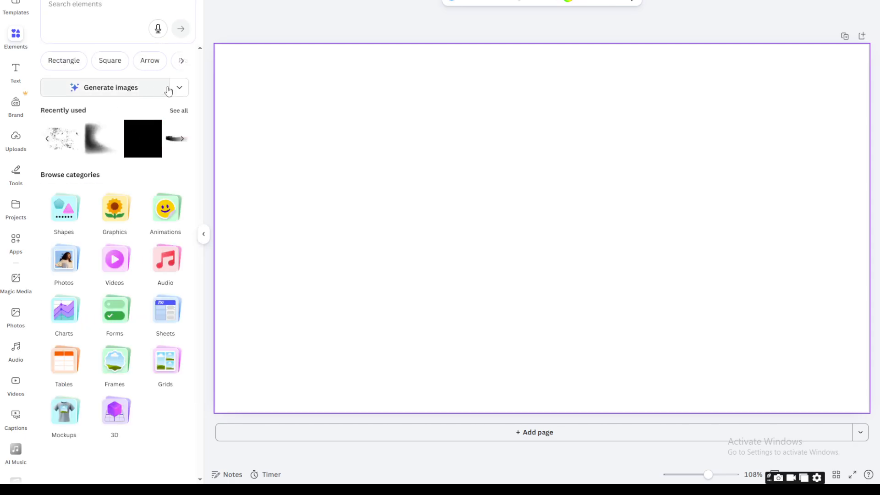
Search the elements for "audio", preview the "Heavy, Tribal, Exotic" track and clear the search
{"action": "left_click", "coordinate": [109, 6]}
{"action": "type", "text": "audio"}
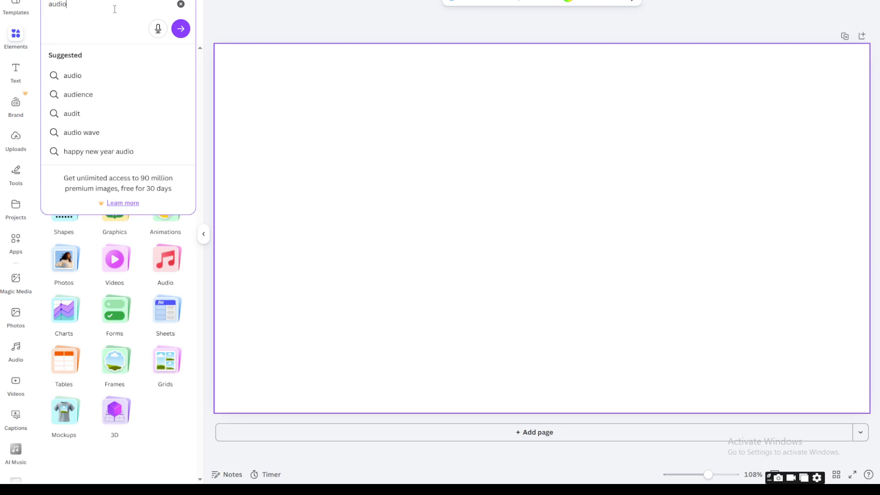
{"action": "key", "text": "Return"}
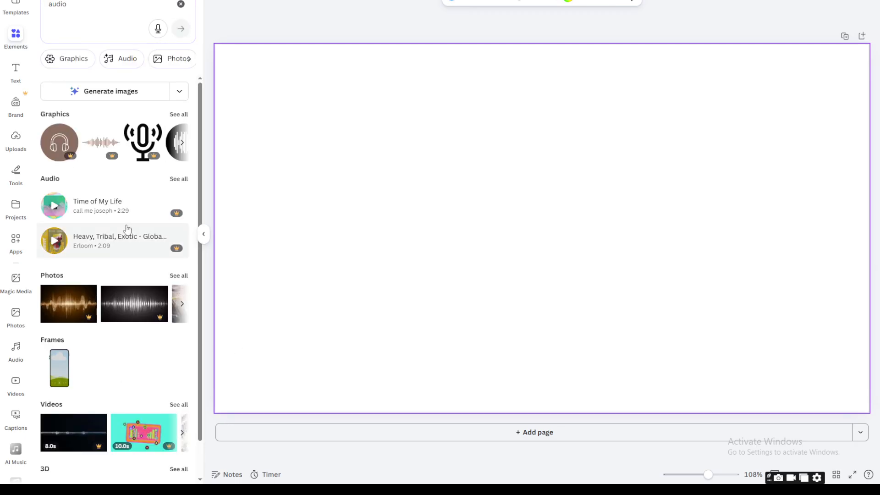
{"action": "left_click", "coordinate": [52, 247]}
{"action": "left_click", "coordinate": [53, 242]}
{"action": "left_click", "coordinate": [181, 5]}
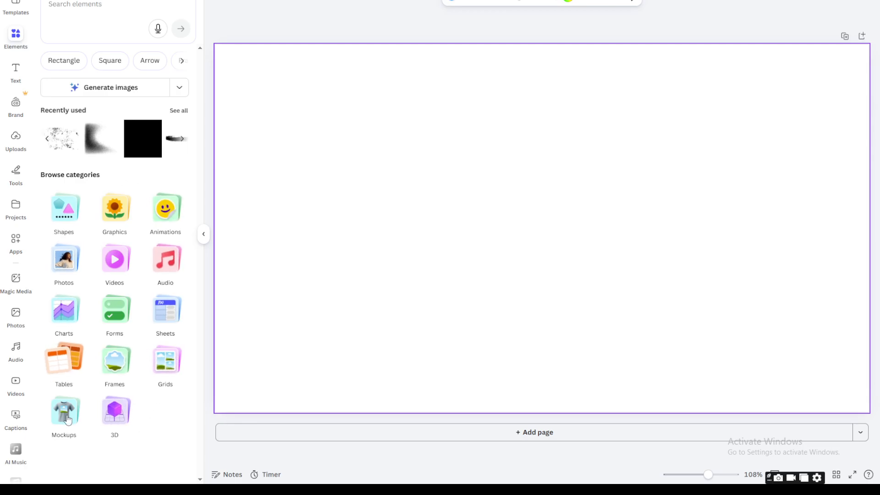
{"action": "left_click", "coordinate": [15, 72]}
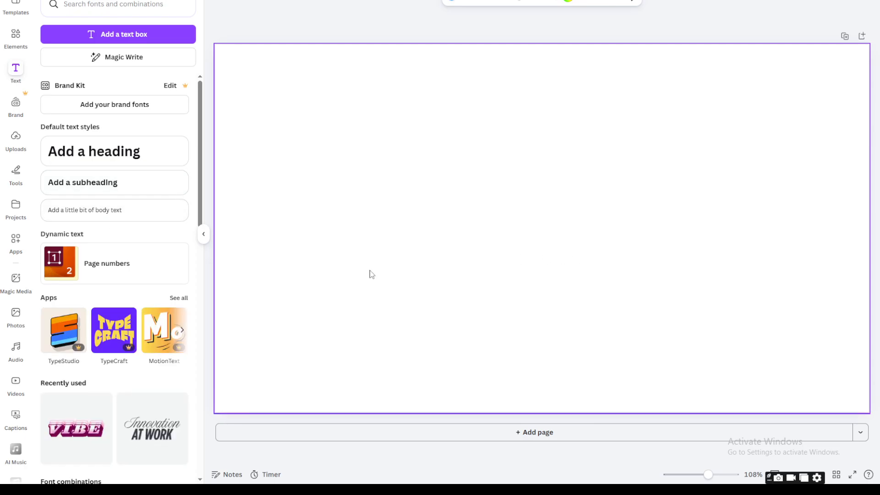
{"action": "scroll", "coordinate": [112, 334], "scroll_direction": "down", "scroll_amount": 6}
{"action": "scroll", "coordinate": [98, 182], "scroll_direction": "down", "scroll_amount": 6}
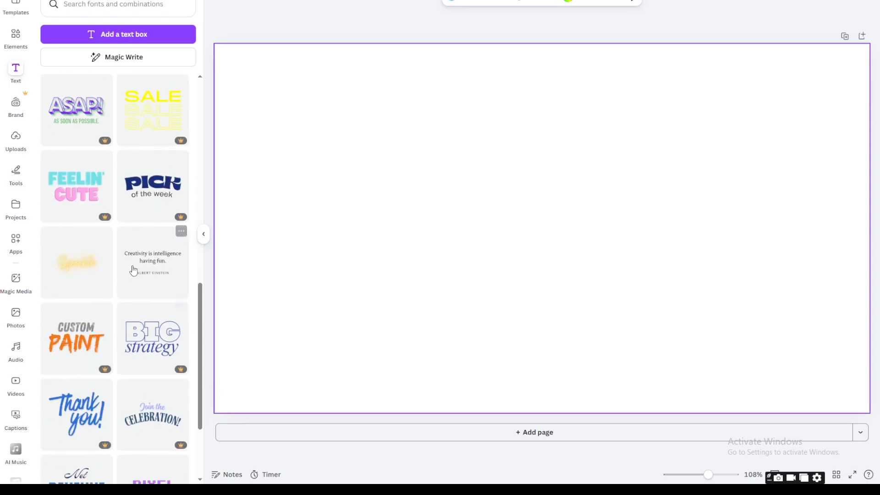
{"action": "left_click", "coordinate": [164, 274]}
{"action": "left_click", "coordinate": [593, 211]}
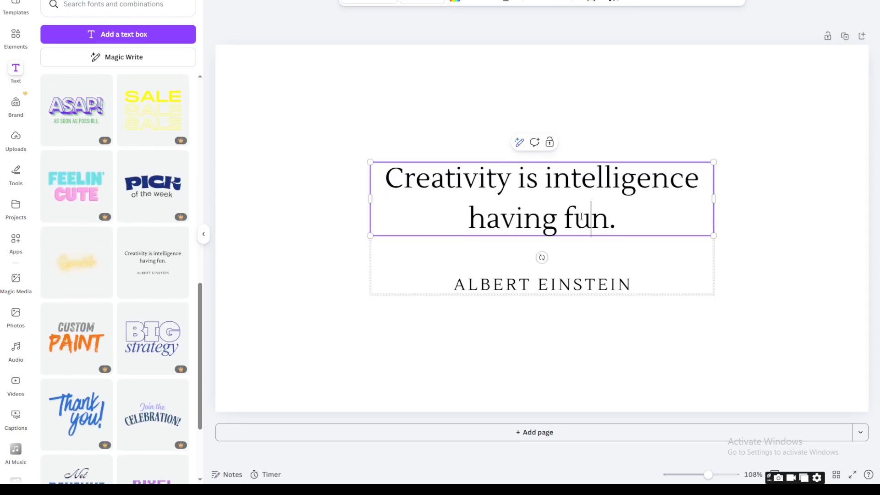
{"action": "left_click_drag", "start_coordinate": [779, 320], "coordinate": [525, 189]}
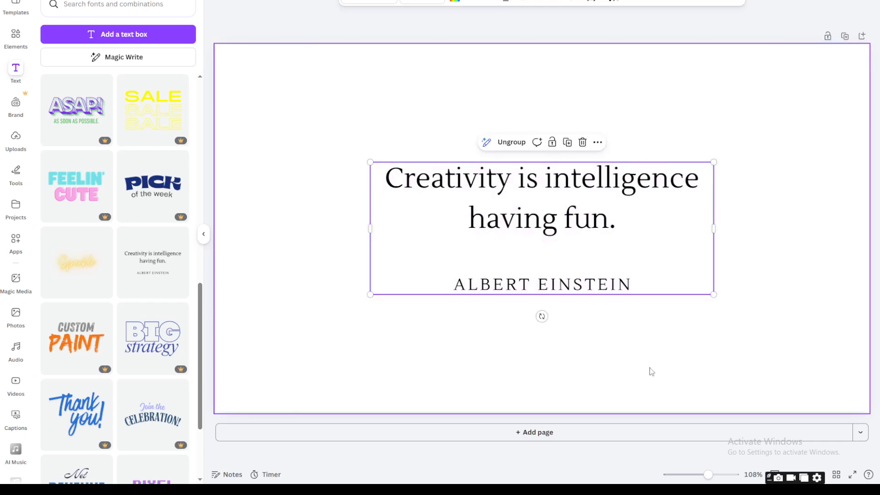
{"action": "key", "text": "Delete"}
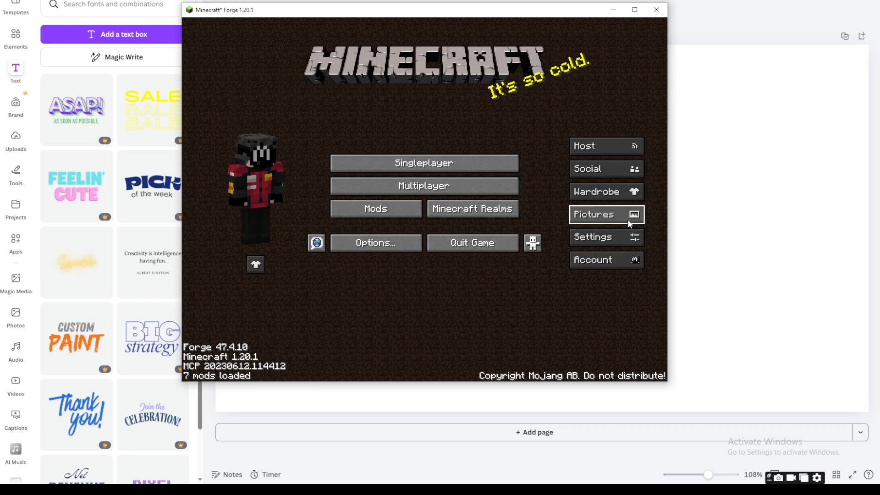
In Minecraft, view the picture 2026-02-20_15.20.30.png from the picture gallery and open its file location
{"action": "left_click", "coordinate": [626, 220]}
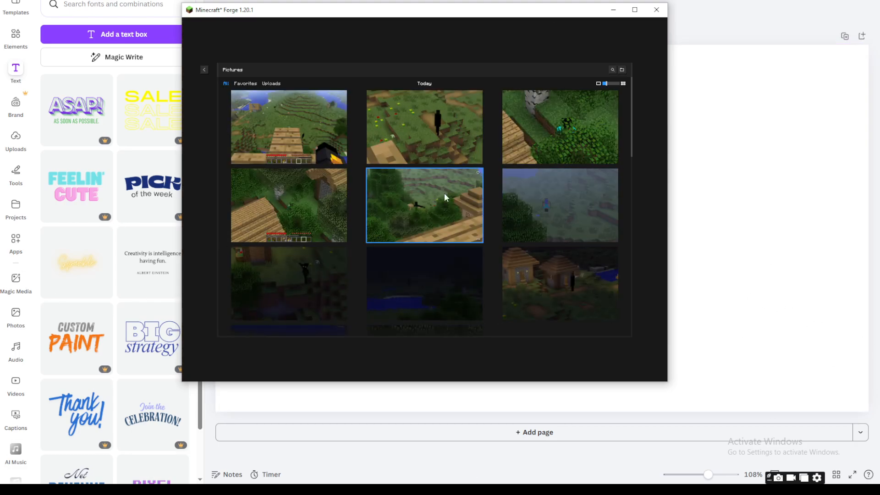
{"action": "scroll", "coordinate": [550, 221], "scroll_direction": "down", "scroll_amount": 2}
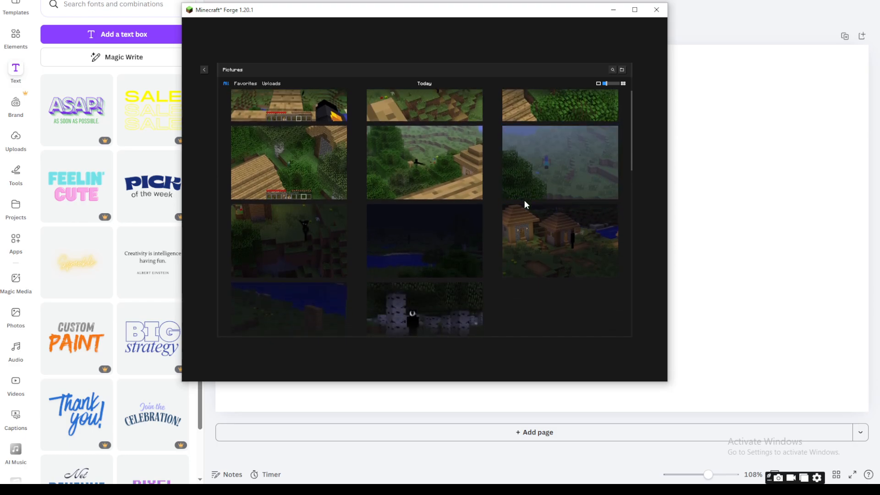
{"action": "scroll", "coordinate": [525, 205], "scroll_direction": "down", "scroll_amount": 3}
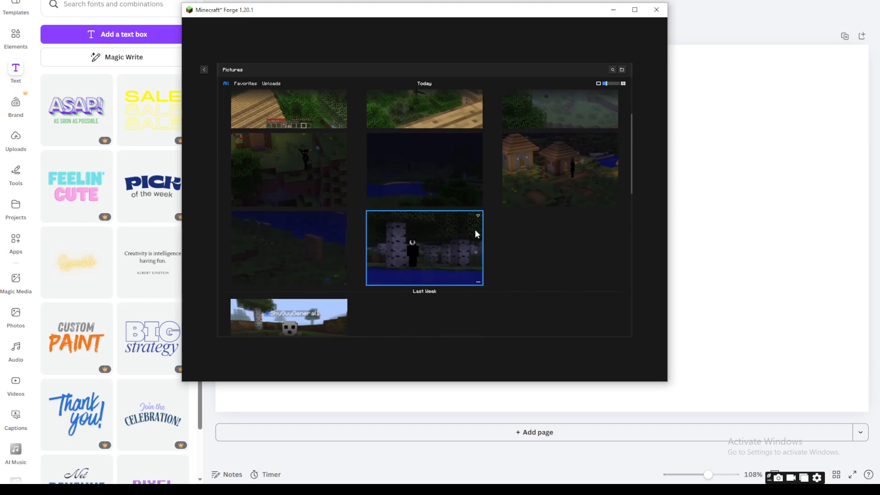
{"action": "left_click", "coordinate": [479, 220]}
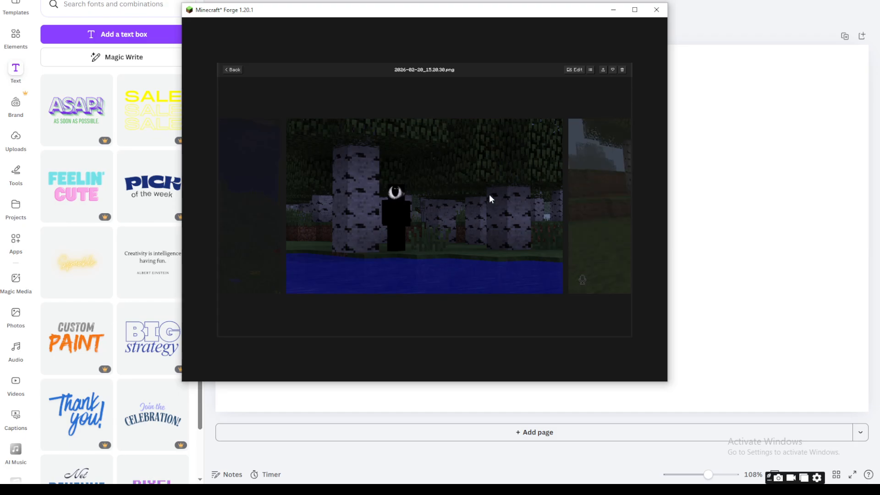
{"action": "right_click", "coordinate": [477, 178]}
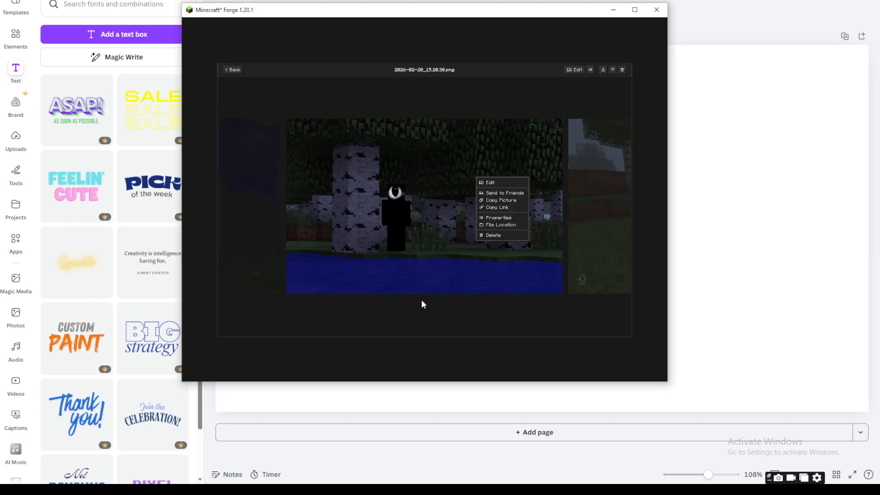
{"action": "left_click", "coordinate": [512, 227]}
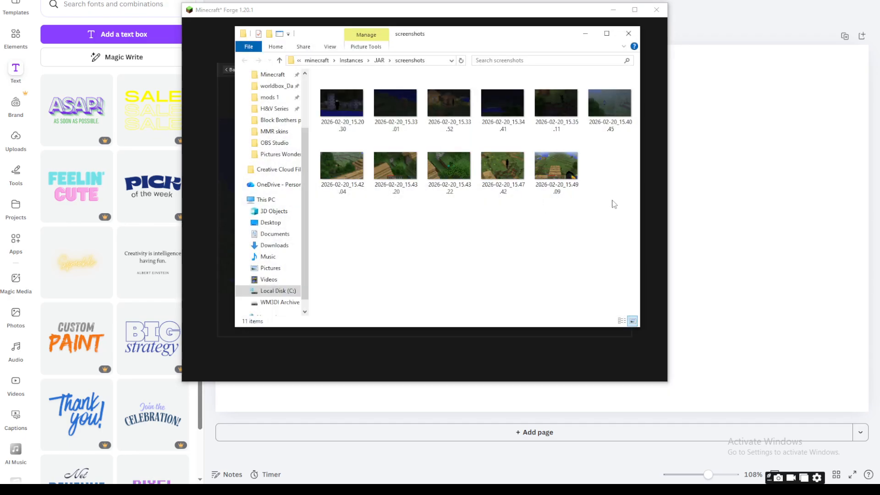
Move the 2026-02-20_15.20.30 screenshot to the Downloads folder and close the file windows and Minecraft
{"action": "left_click_drag", "start_coordinate": [342, 104], "coordinate": [267, 110]}
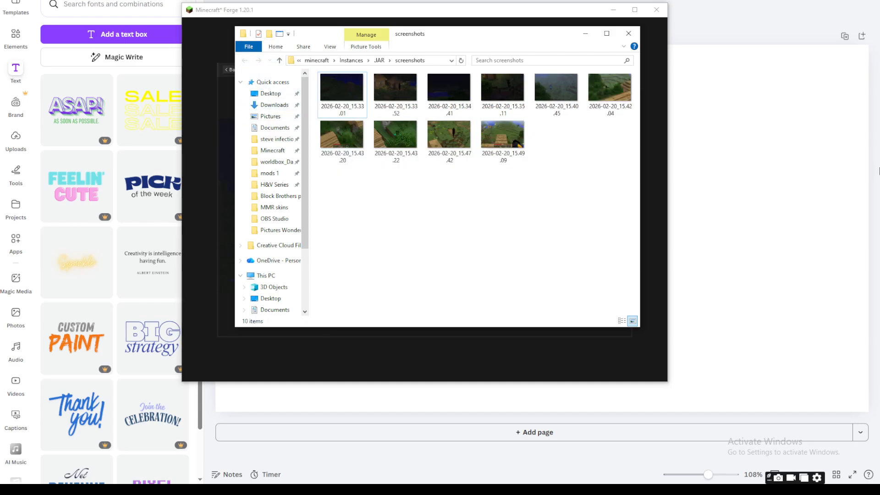
{"action": "left_click", "coordinate": [628, 33]}
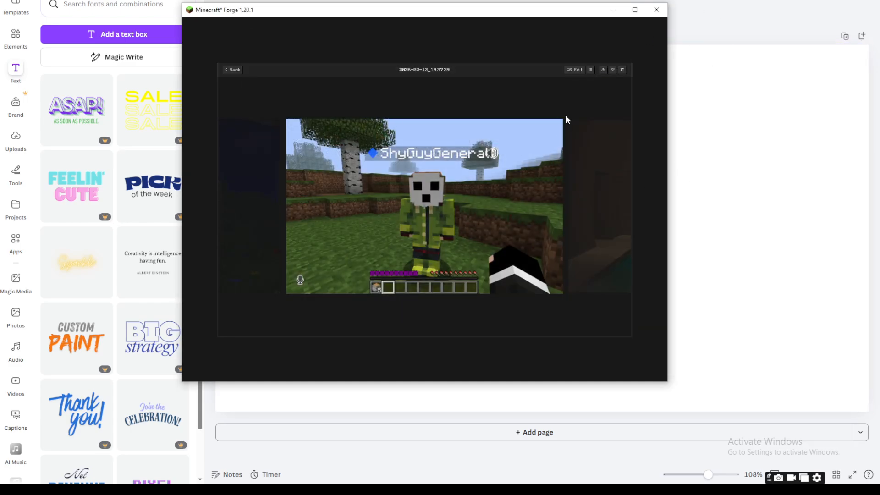
{"action": "left_click", "coordinate": [656, 11]}
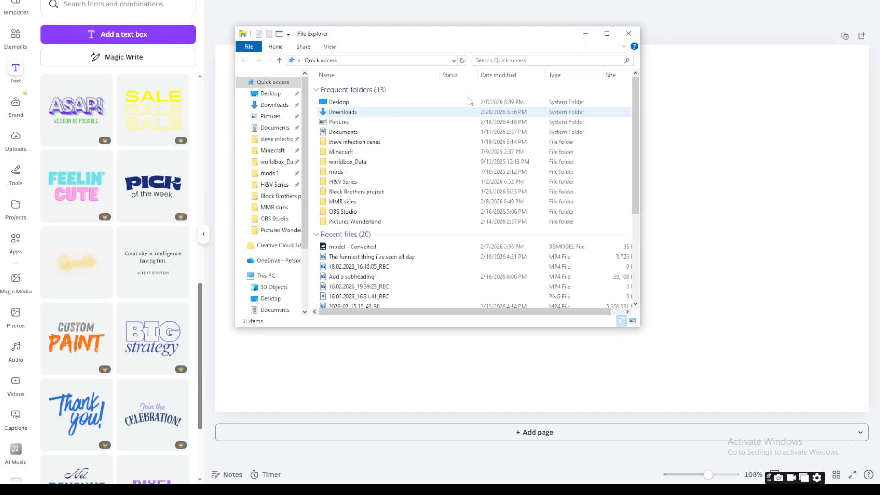
{"action": "left_click", "coordinate": [629, 35]}
Upload the dark forest screenshot of the white-faced figure to Canva and add it to the thumbnail page
{"action": "left_click", "coordinate": [15, 138]}
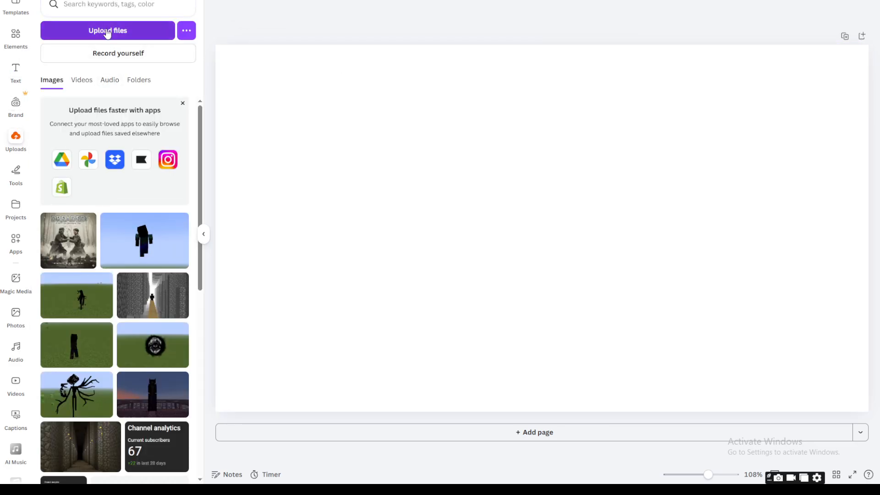
{"action": "left_click", "coordinate": [107, 30]}
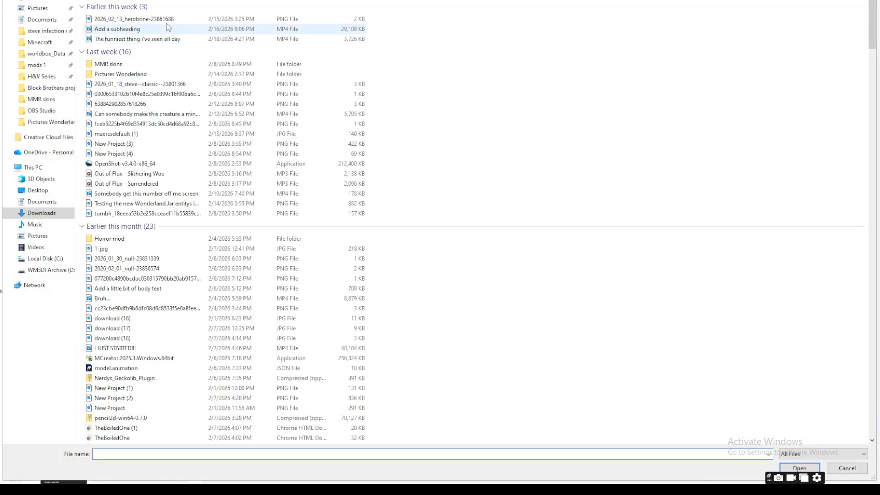
{"action": "key", "text": "Return"}
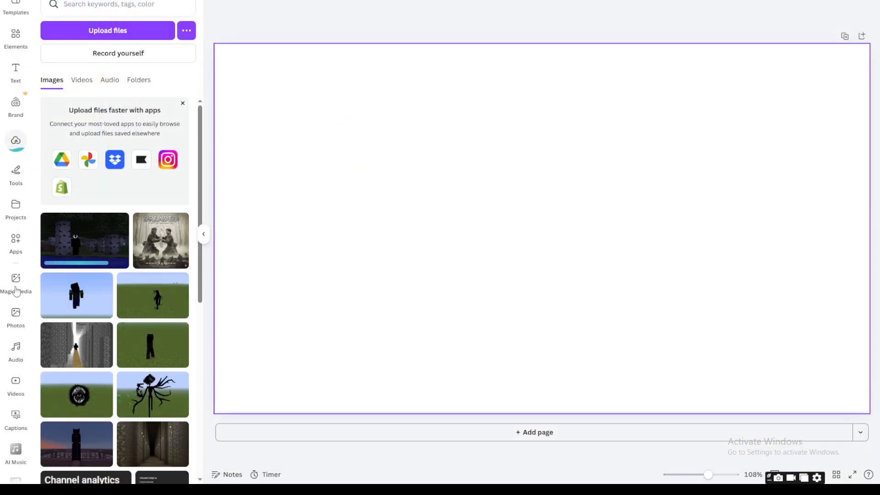
{"action": "left_click", "coordinate": [85, 228]}
Align the screenshot with the page's upper-left corner and enlarge it to cover the whole page, extending beyond the page's left edge
{"action": "left_click_drag", "start_coordinate": [576, 278], "coordinate": [444, 223]}
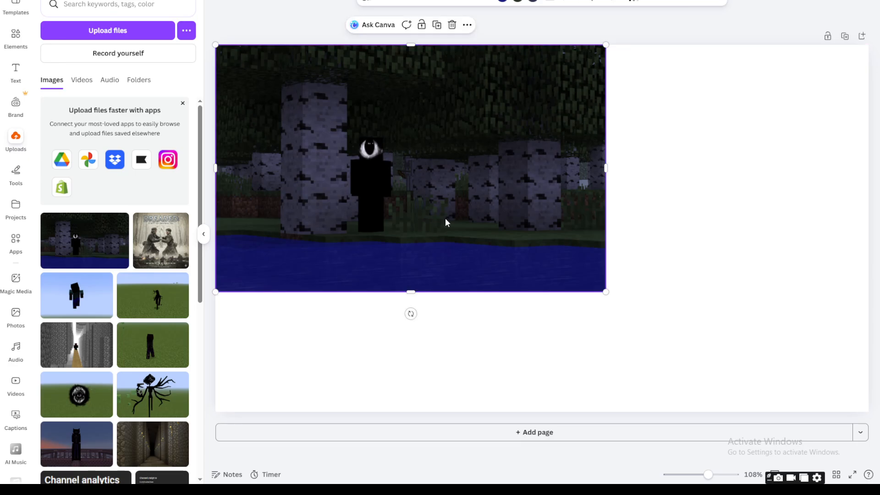
{"action": "left_click_drag", "start_coordinate": [603, 287], "coordinate": [829, 358]}
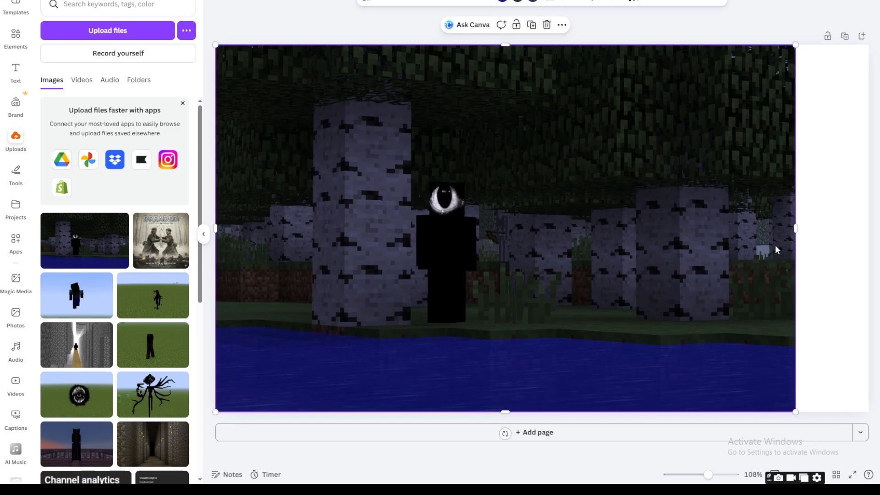
{"action": "left_click_drag", "start_coordinate": [799, 225], "coordinate": [868, 225]}
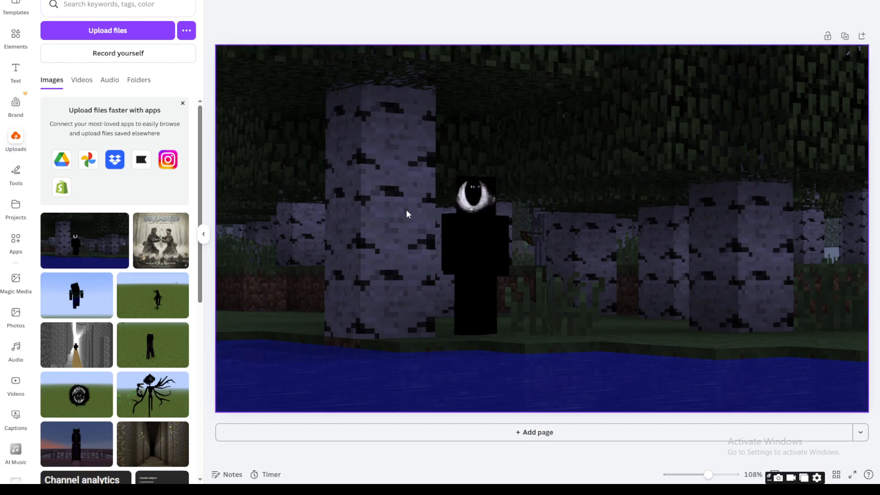
{"action": "left_click_drag", "start_coordinate": [217, 224], "coordinate": [134, 196]}
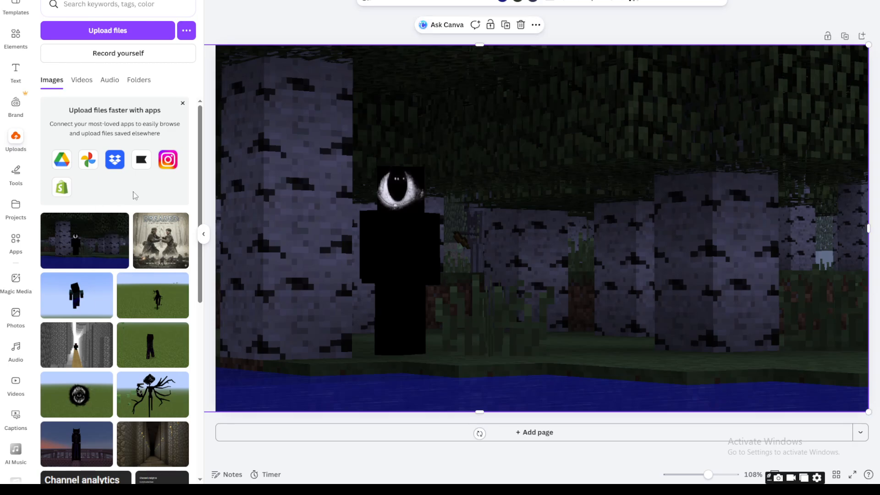
Shift the forest screenshot down so most of the water strip falls below the page's lower edge
{"action": "left_click", "coordinate": [265, 27]}
{"action": "left_click", "coordinate": [503, 191]}
{"action": "left_click_drag", "start_coordinate": [504, 153], "coordinate": [503, 167]}
{"action": "left_click_drag", "start_coordinate": [482, 60], "coordinate": [477, 40]}
{"action": "left_click_drag", "start_coordinate": [480, 72], "coordinate": [478, 46]}
{"action": "left_click", "coordinate": [373, 41]}
Add a subheading text box to the thumbnail and clear its placeholder text
{"action": "left_click", "coordinate": [15, 71]}
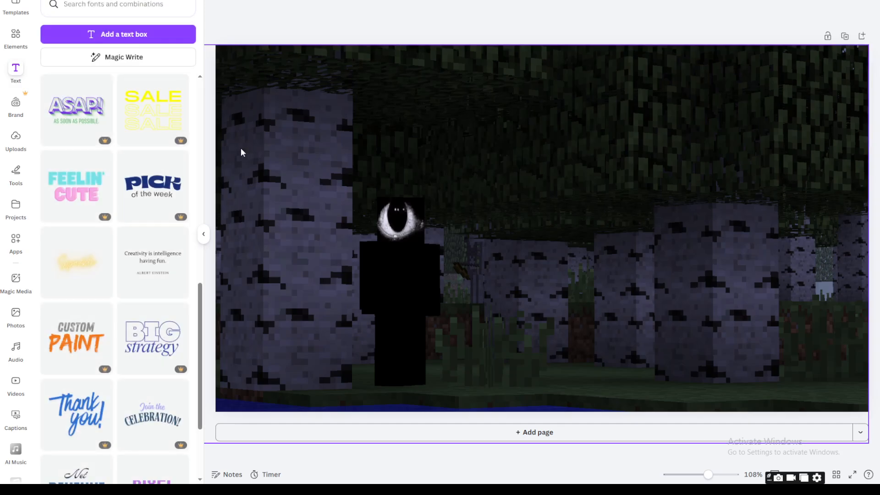
{"action": "scroll", "coordinate": [126, 171], "scroll_direction": "up", "scroll_amount": 10}
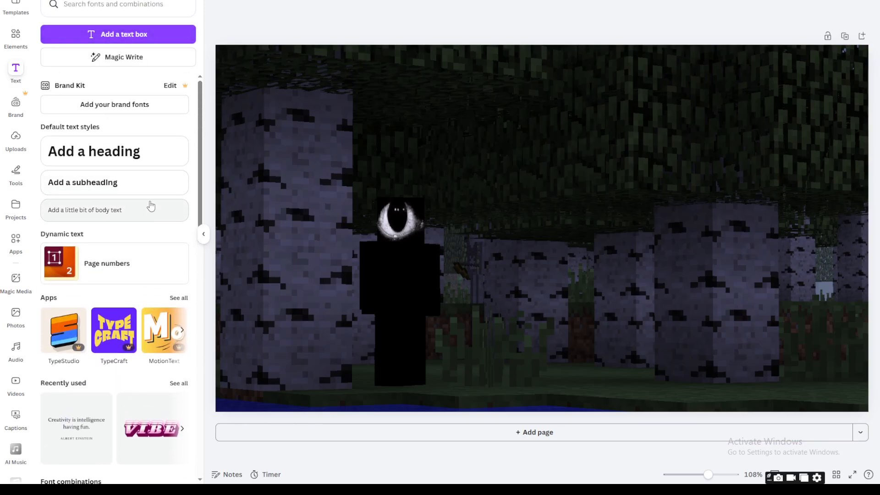
{"action": "left_click", "coordinate": [137, 182]}
{"action": "key", "text": "BackSpace"}
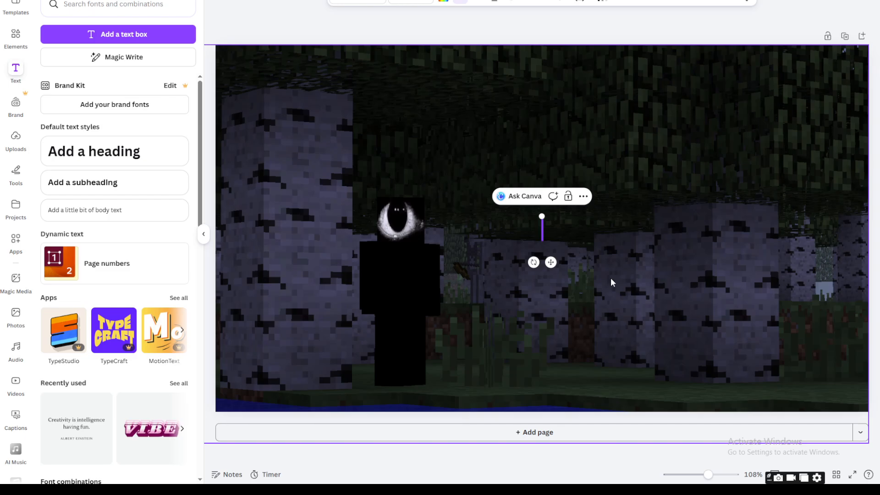
{"action": "type", "text": "Y"}
{"action": "key", "text": "BackSpace"}
{"action": "type", "text": "est"}
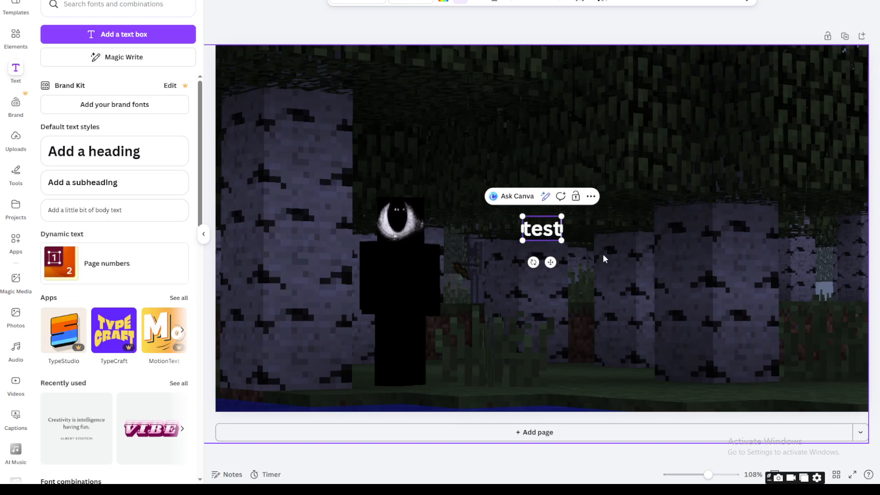
{"action": "key", "text": "ctrl+a"}
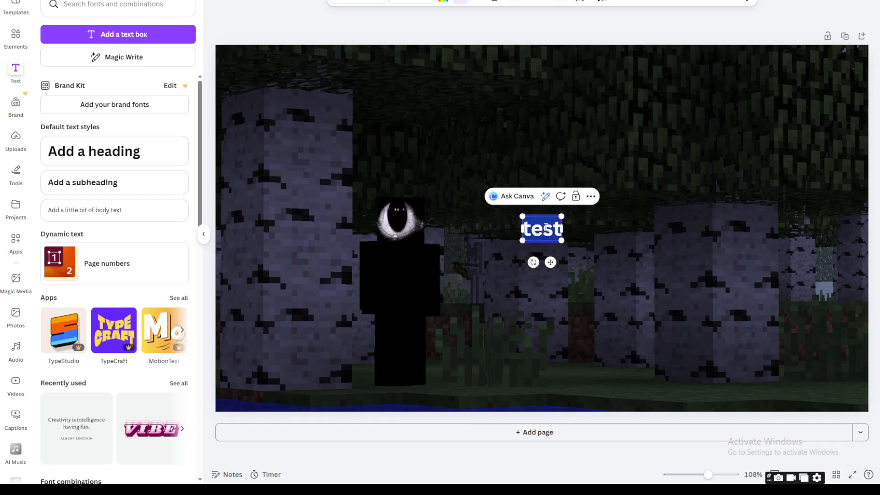
{"action": "key", "text": "BackSpace"}
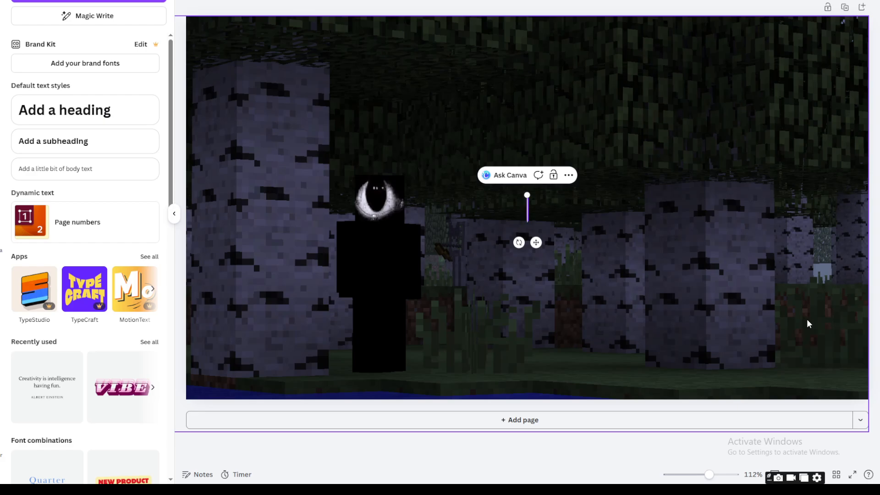
Enter "I shouldn't have put these together" as the text box's wording
{"action": "type", "text": "I"}
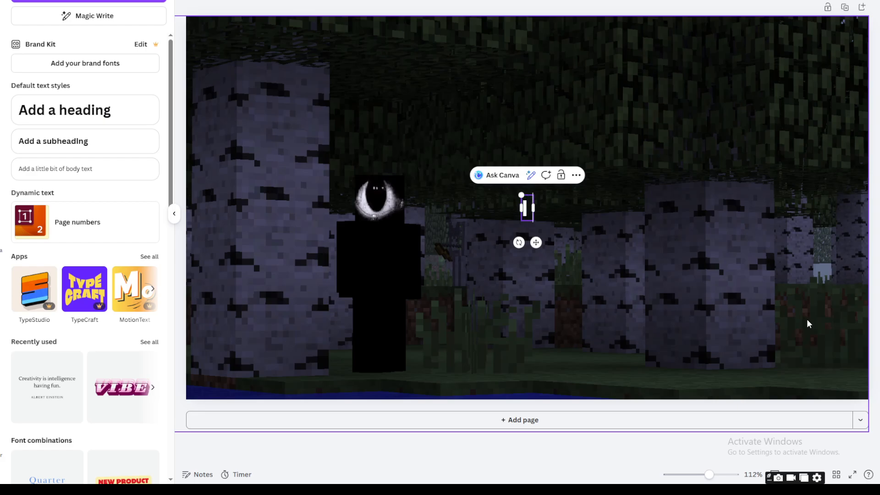
{"action": "type", "text": " shour"}
{"action": "key", "text": "BackSpace"}
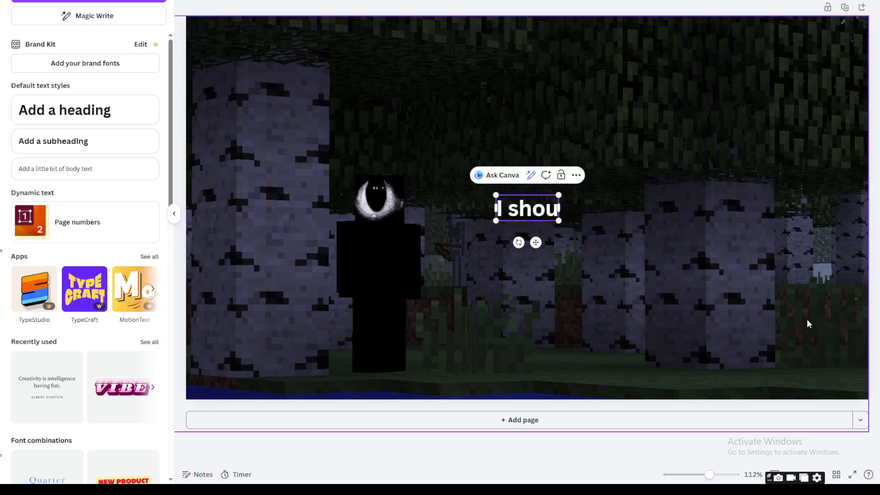
{"action": "type", "text": "d"}
{"action": "key", "text": "BackSpace"}
{"action": "type", "text": "ld"}
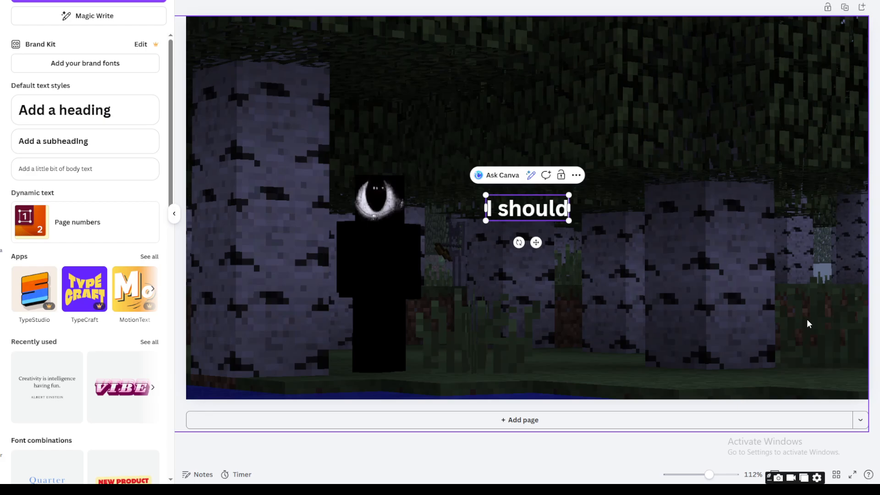
{"action": "type", "text": "n't have p"}
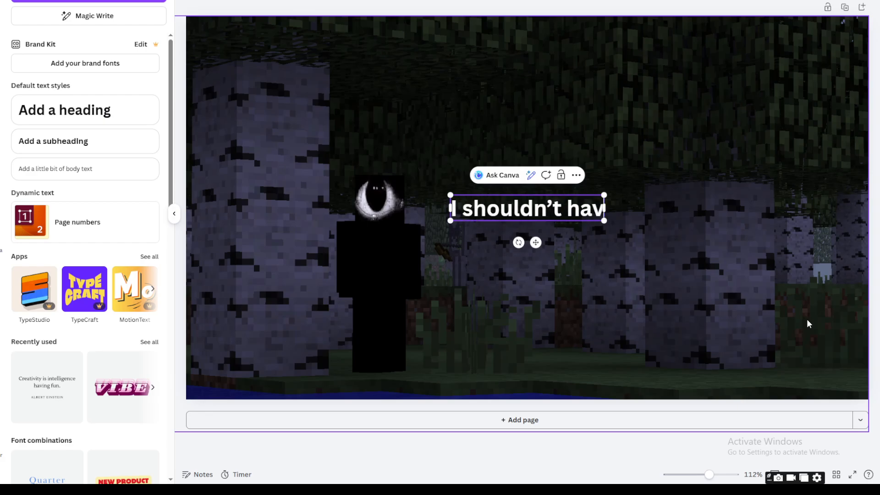
{"action": "type", "text": "ut the"}
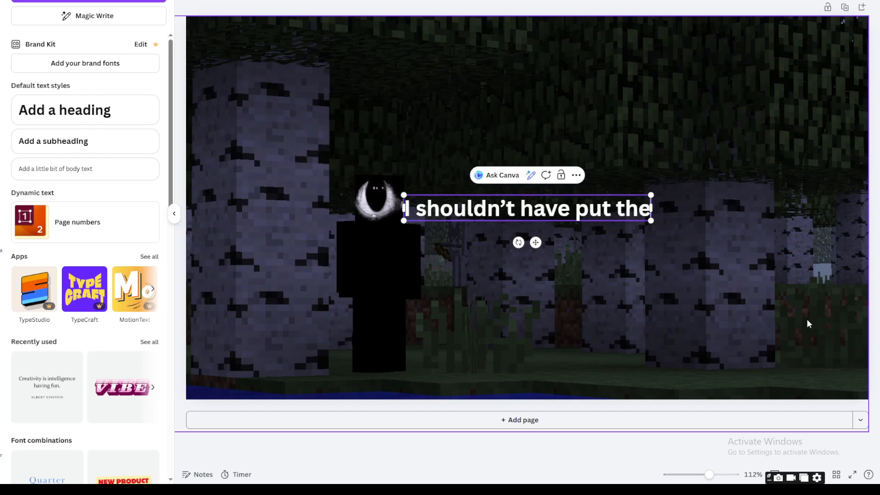
{"action": "type", "text": "se together"}
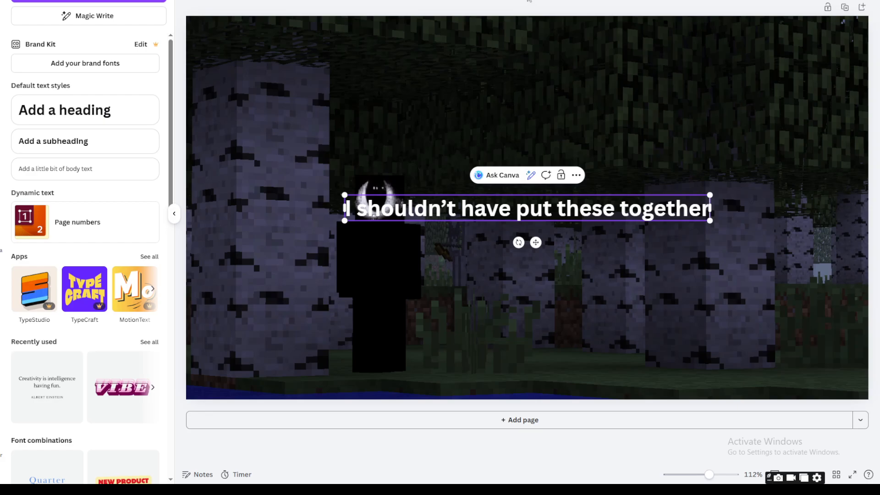
Wrap the title onto two lines, enlarge it and place it near the page's upper edge, to the right of the creature
{"action": "left_click", "coordinate": [480, 343]}
{"action": "left_click", "coordinate": [473, 208]}
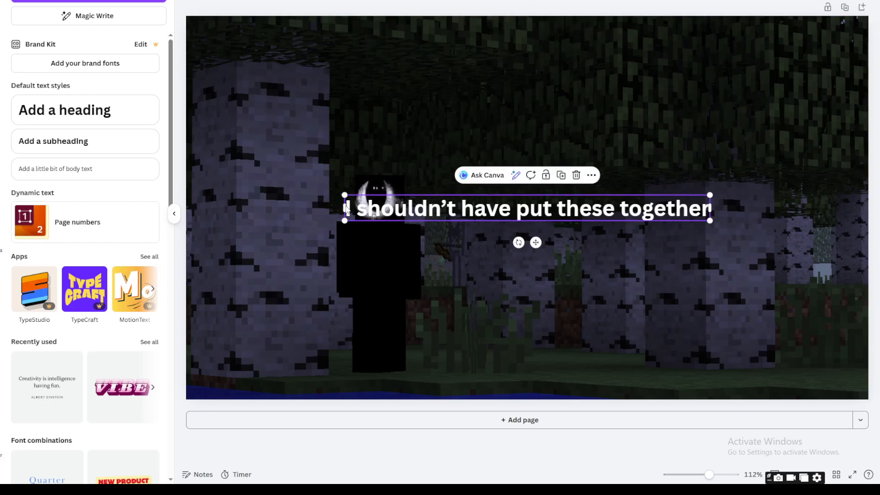
{"action": "left_click_drag", "start_coordinate": [347, 211], "coordinate": [418, 204]}
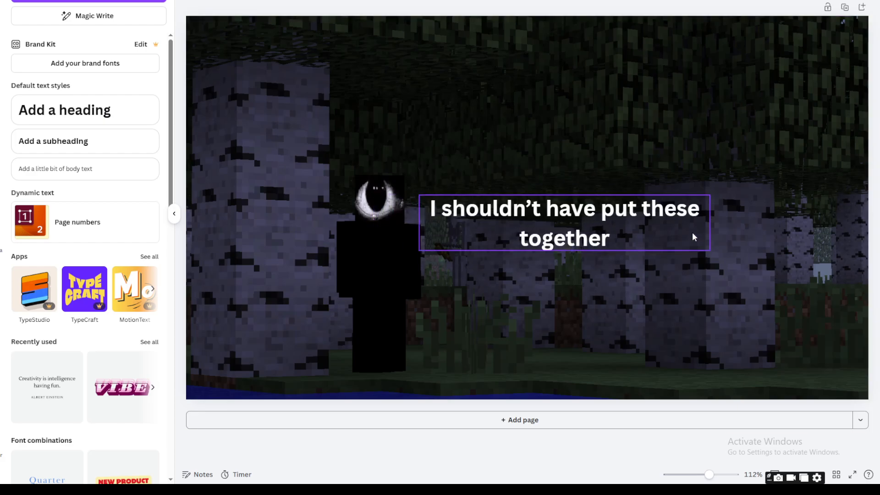
{"action": "left_click_drag", "start_coordinate": [710, 251], "coordinate": [838, 321]}
{"action": "left_click_drag", "start_coordinate": [700, 245], "coordinate": [669, 131]}
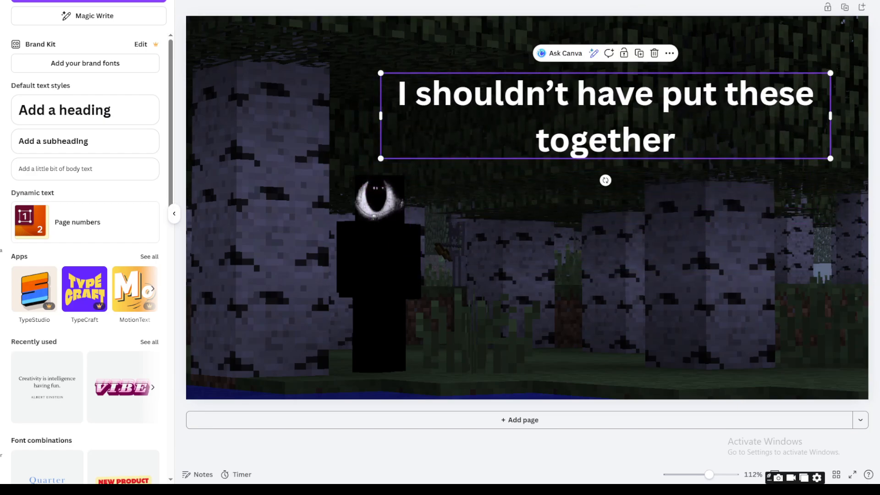
Colour the title text dark red, #941313
{"action": "left_click", "coordinate": [394, 0]}
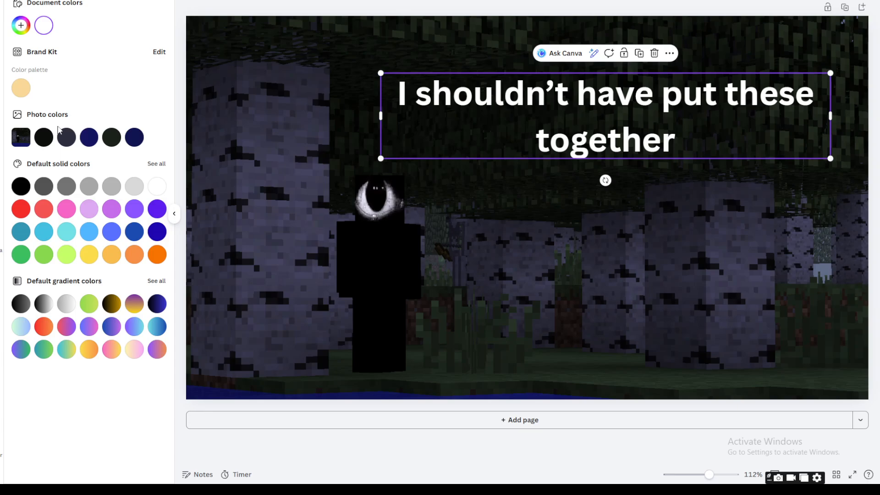
{"action": "double_click", "coordinate": [627, 111]}
{"action": "left_click", "coordinate": [21, 25]}
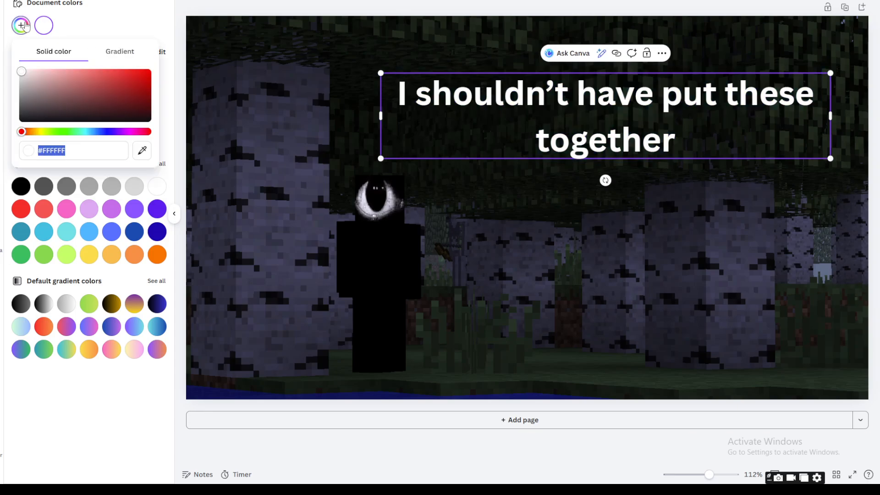
{"action": "left_click", "coordinate": [130, 85]}
{"action": "left_click", "coordinate": [133, 91]}
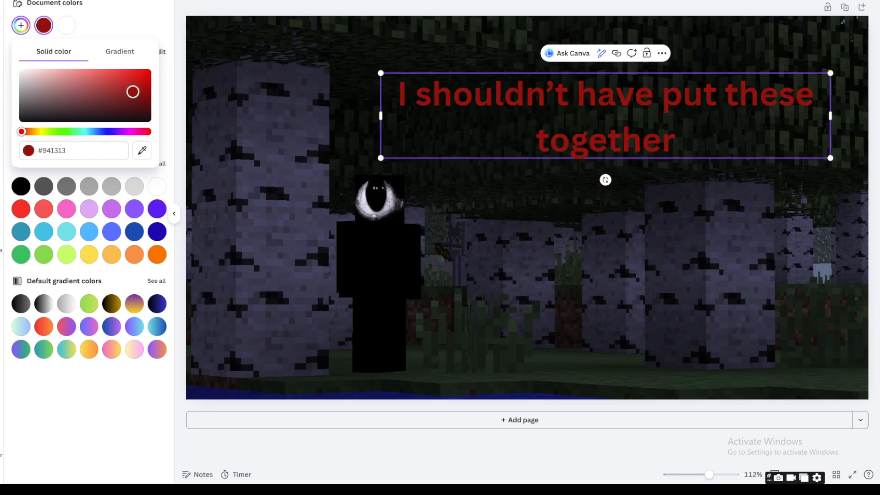
Try the Jeepers font on the whole title, and set it to the dripping Shlop font instead
{"action": "left_click", "coordinate": [293, 1]}
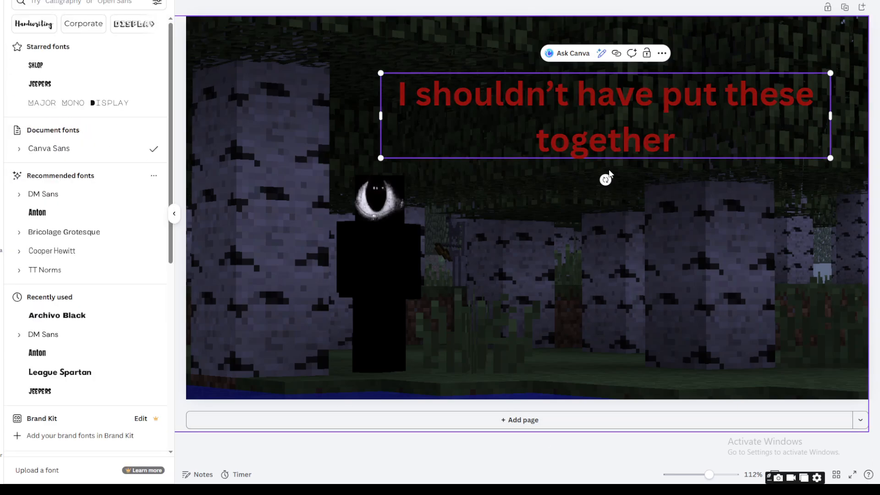
{"action": "triple_click", "coordinate": [605, 140]}
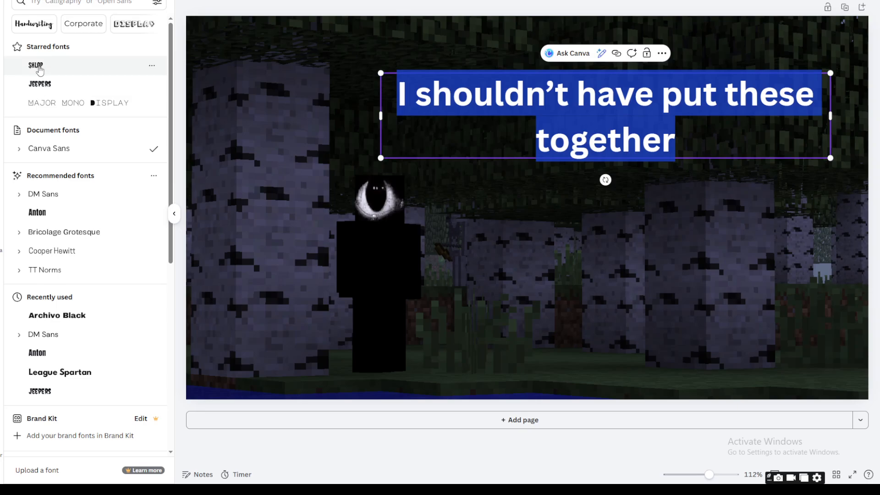
{"action": "left_click", "coordinate": [41, 84]}
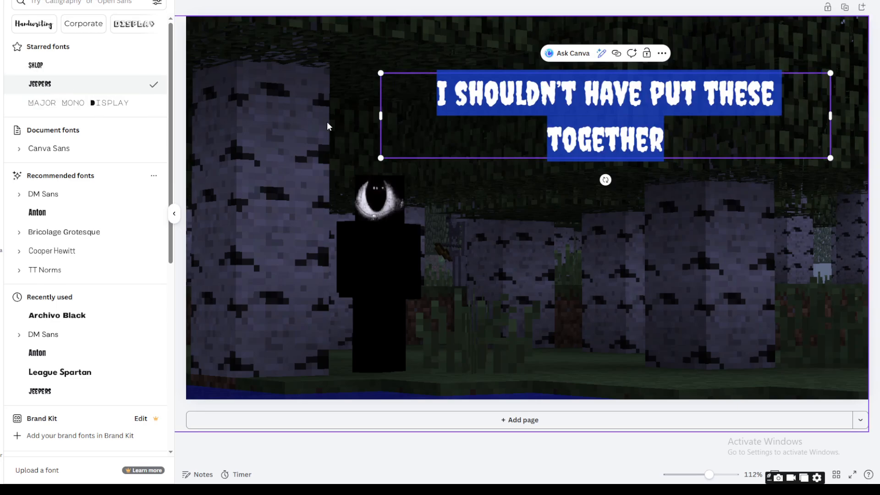
{"action": "left_click", "coordinate": [72, 73]}
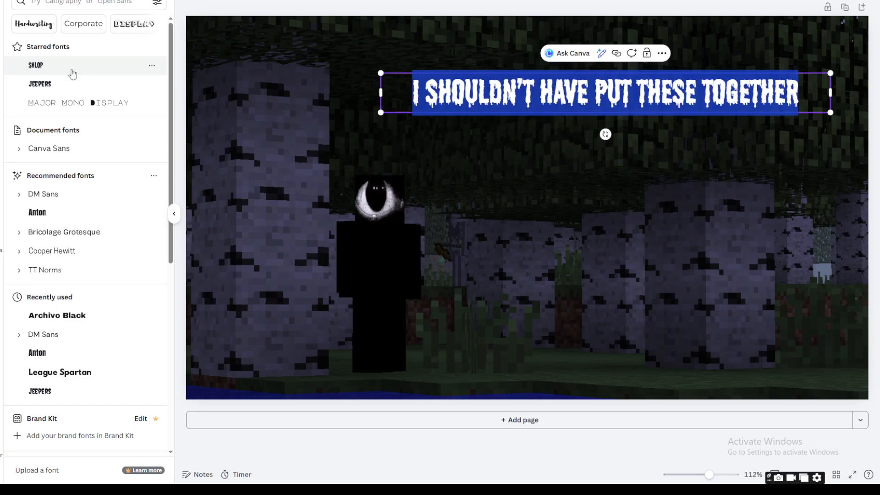
{"action": "left_click", "coordinate": [616, 2]}
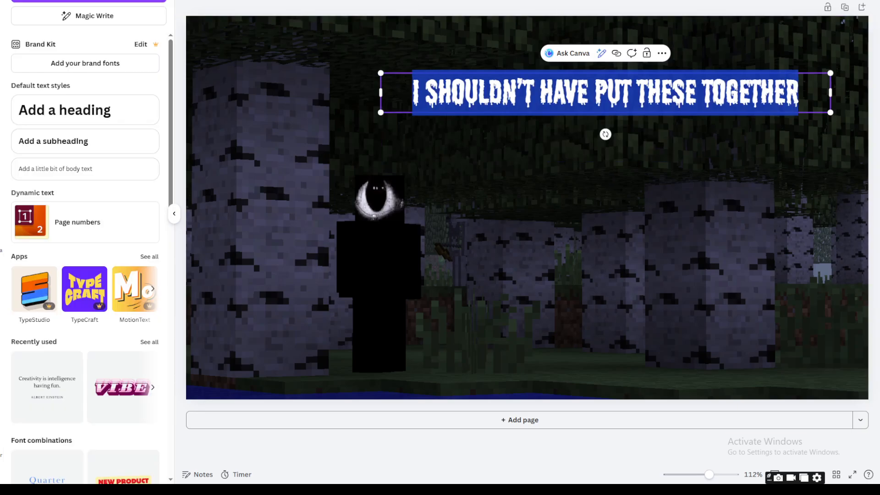
{"action": "left_click", "coordinate": [653, 2]}
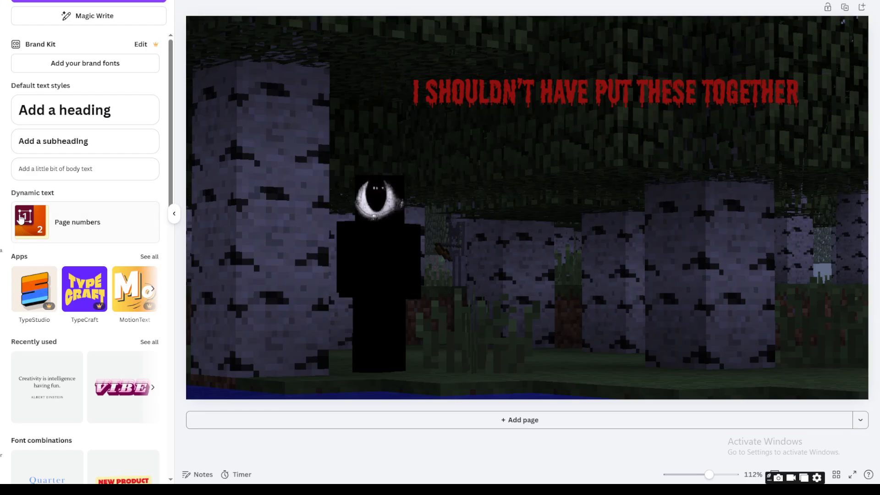
Draw a curved arrow with a filled head from the title towards the creature's face, using the marker in the title's dark red
{"action": "left_click", "coordinate": [0, 141]}
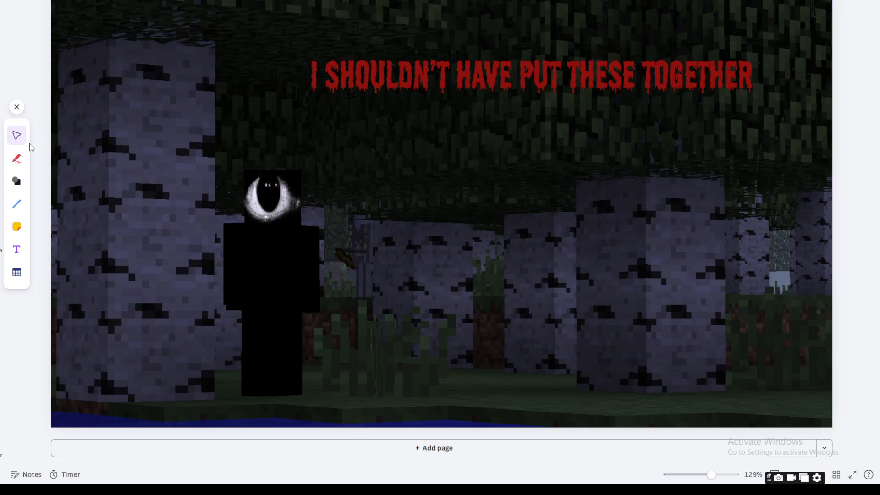
{"action": "left_click", "coordinate": [16, 158]}
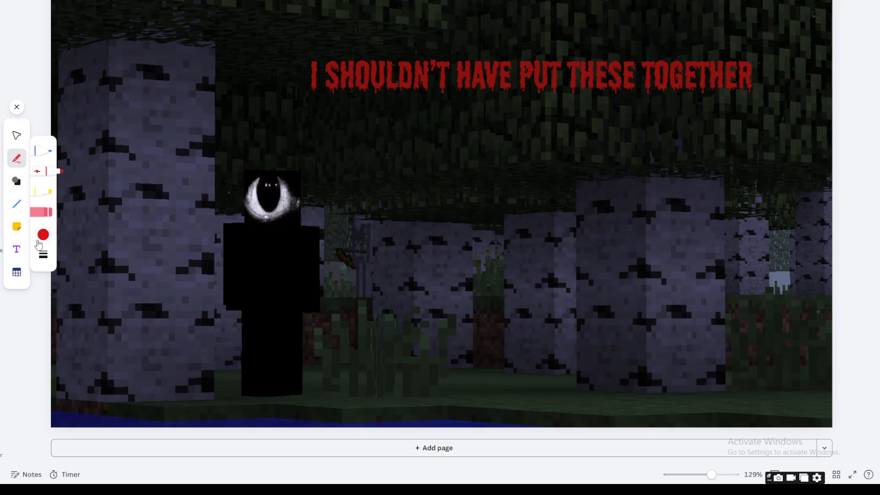
{"action": "left_click", "coordinate": [44, 236]}
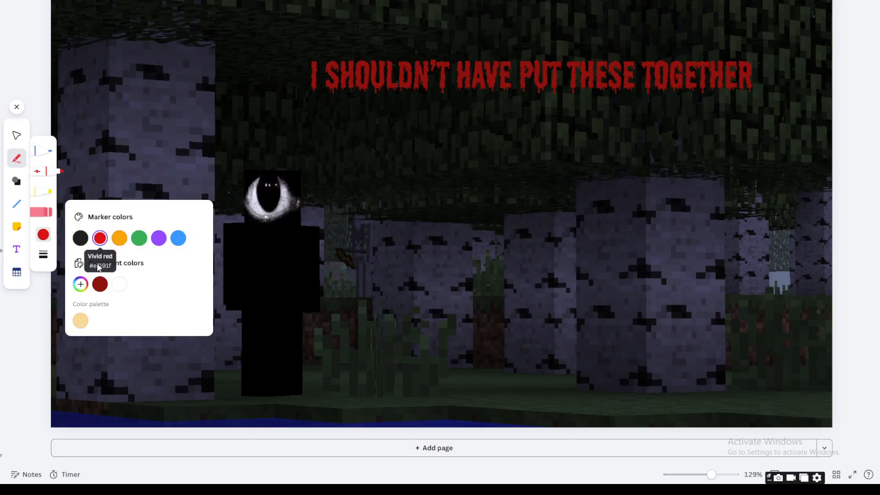
{"action": "left_click", "coordinate": [100, 284]}
{"action": "mouse_move", "coordinate": [486, 118]}
{"action": "left_mouse_down"}
{"action": "mouse_move", "coordinate": [476, 161]}
{"action": "mouse_move", "coordinate": [422, 178]}
{"action": "mouse_move", "coordinate": [335, 184]}
{"action": "mouse_move", "coordinate": [359, 140]}
{"action": "left_mouse_up"}
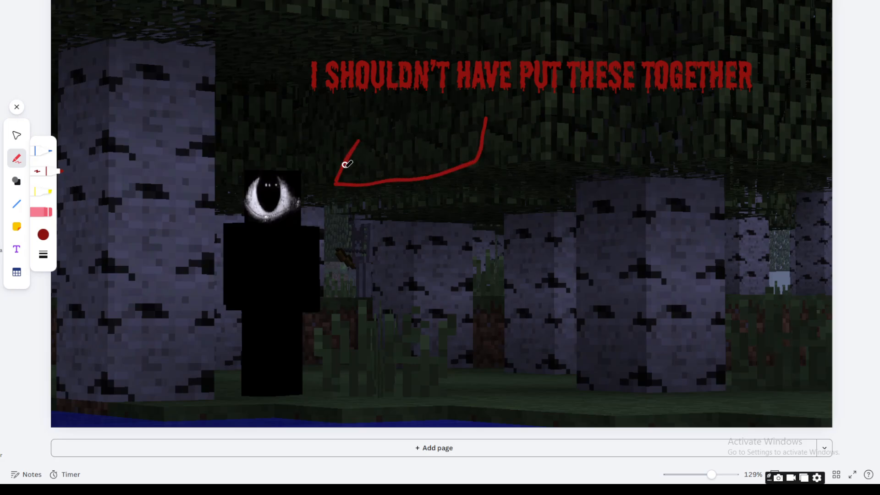
{"action": "mouse_move", "coordinate": [338, 184]}
{"action": "left_mouse_down"}
{"action": "mouse_move", "coordinate": [375, 218]}
{"action": "mouse_move", "coordinate": [366, 162]}
{"action": "left_mouse_up"}
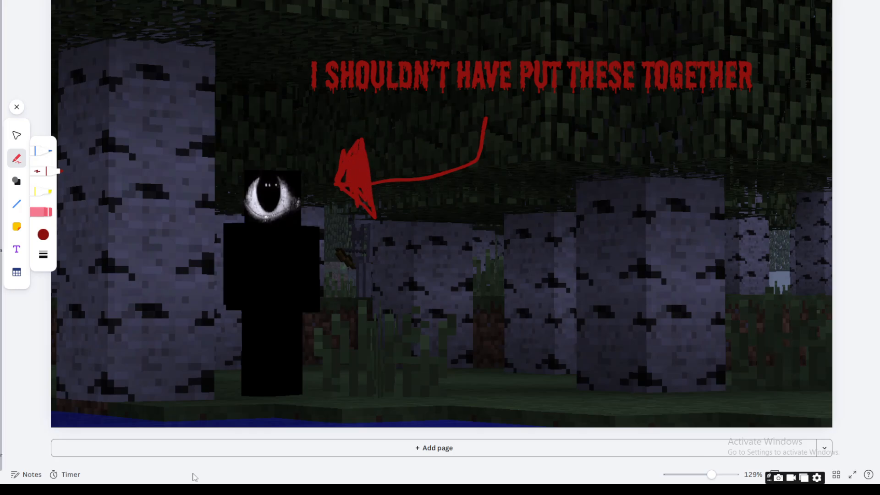
Undo the marker arrow and the unsuitable outlines, and draw a dark-red oval around the creature
{"action": "mouse_move", "coordinate": [313, 144]}
{"action": "left_mouse_down"}
{"action": "mouse_move", "coordinate": [406, 406]}
{"action": "mouse_move", "coordinate": [60, 161]}
{"action": "left_mouse_up"}
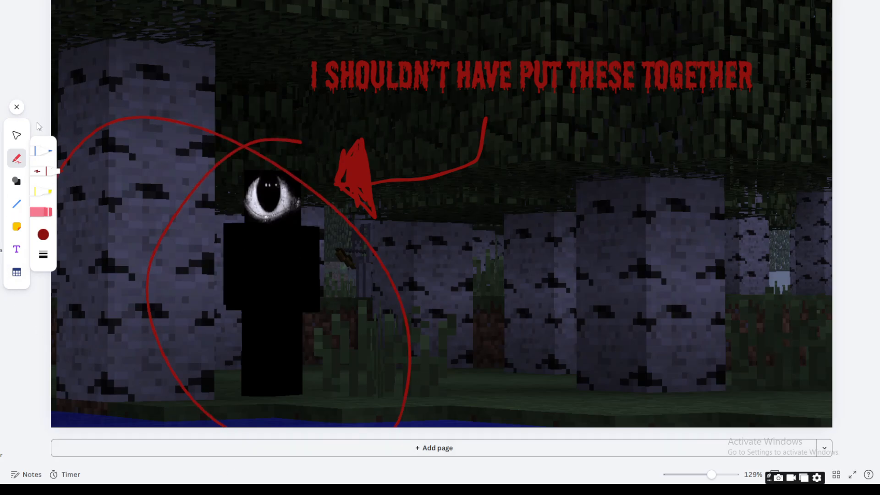
{"action": "key", "text": "ctrl+z"}
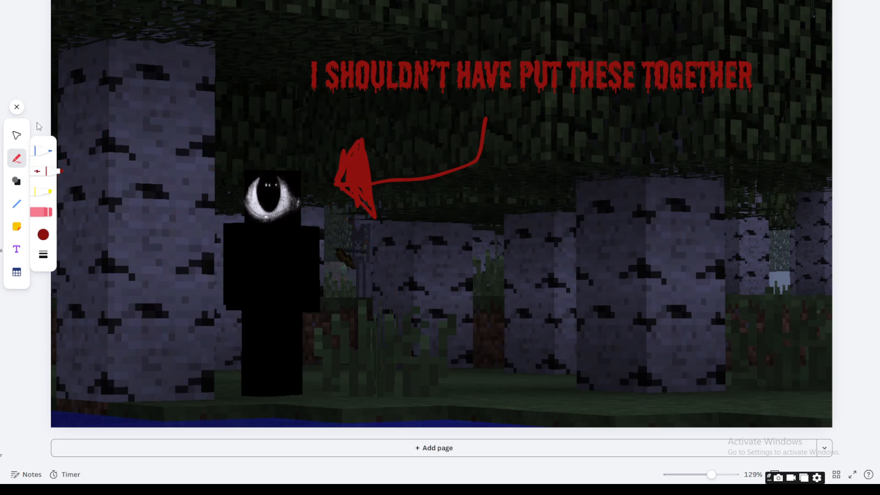
{"action": "key", "text": "ctrl+z"}
{"action": "mouse_move", "coordinate": [304, 167]}
{"action": "left_mouse_down"}
{"action": "mouse_move", "coordinate": [210, 173]}
{"action": "mouse_move", "coordinate": [197, 308]}
{"action": "mouse_move", "coordinate": [236, 378]}
{"action": "mouse_move", "coordinate": [303, 373]}
{"action": "left_mouse_up"}
{"action": "key", "text": "ctrl+z"}
{"action": "mouse_move", "coordinate": [297, 143]}
{"action": "left_mouse_down"}
{"action": "mouse_move", "coordinate": [269, 143]}
{"action": "mouse_move", "coordinate": [240, 400]}
{"action": "mouse_move", "coordinate": [308, 151]}
{"action": "mouse_move", "coordinate": [271, 151]}
{"action": "mouse_move", "coordinate": [222, 359]}
{"action": "mouse_move", "coordinate": [326, 186]}
{"action": "mouse_move", "coordinate": [281, 137]}
{"action": "mouse_move", "coordinate": [211, 370]}
{"action": "mouse_move", "coordinate": [291, 358]}
{"action": "mouse_move", "coordinate": [293, 153]}
{"action": "left_mouse_up"}
{"action": "key", "text": "ctrl+z"}
{"action": "key", "text": "ctrl+z"}
{"action": "key", "text": "ctrl+z"}
{"action": "mouse_move", "coordinate": [291, 121]}
{"action": "left_mouse_down"}
{"action": "mouse_move", "coordinate": [203, 166]}
{"action": "mouse_move", "coordinate": [171, 246]}
{"action": "mouse_move", "coordinate": [212, 358]}
{"action": "mouse_move", "coordinate": [320, 360]}
{"action": "mouse_move", "coordinate": [335, 198]}
{"action": "mouse_move", "coordinate": [243, 117]}
{"action": "left_mouse_up"}
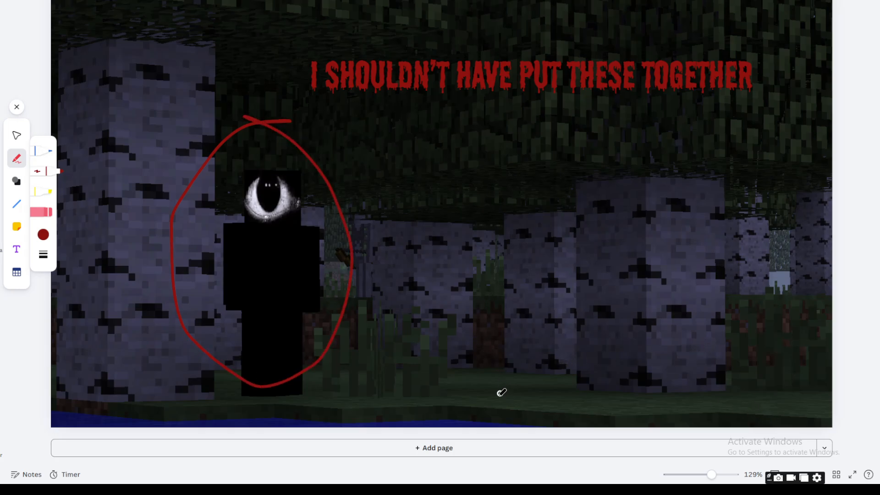
Draw a thin curved marker arrow with an open head from below the title towards the circled creature
{"action": "mouse_move", "coordinate": [467, 102]}
{"action": "left_mouse_down"}
{"action": "mouse_move", "coordinate": [446, 143]}
{"action": "mouse_move", "coordinate": [407, 165]}
{"action": "mouse_move", "coordinate": [375, 167]}
{"action": "mouse_move", "coordinate": [402, 126]}
{"action": "left_mouse_up"}
{"action": "left_click_drag", "start_coordinate": [375, 169], "coordinate": [415, 209]}
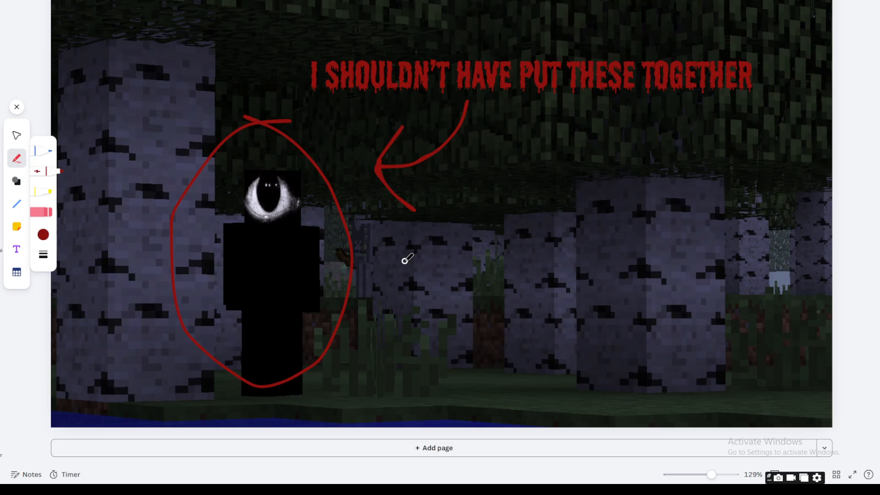
Replace the thin arrow with a thick, translucent highlighter arrow in the title's dark red, pointing from the title towards the circled creature
{"action": "left_click", "coordinate": [54, 194]}
{"action": "left_click", "coordinate": [43, 235]}
{"action": "left_click", "coordinate": [95, 281]}
{"action": "mouse_move", "coordinate": [403, 134]}
{"action": "left_mouse_down"}
{"action": "mouse_move", "coordinate": [409, 205]}
{"action": "mouse_move", "coordinate": [389, 139]}
{"action": "mouse_move", "coordinate": [387, 158]}
{"action": "mouse_move", "coordinate": [389, 185]}
{"action": "mouse_move", "coordinate": [406, 126]}
{"action": "mouse_move", "coordinate": [380, 177]}
{"action": "mouse_move", "coordinate": [403, 206]}
{"action": "left_mouse_up"}
{"action": "key", "text": "ctrl+z"}
{"action": "key", "text": "ctrl+z"}
{"action": "key", "text": "ctrl+z"}
{"action": "key", "text": "ctrl+z"}
{"action": "left_click_drag", "start_coordinate": [466, 107], "coordinate": [384, 188]}
{"action": "mouse_move", "coordinate": [403, 138]}
{"action": "left_mouse_down"}
{"action": "mouse_move", "coordinate": [385, 197]}
{"action": "mouse_move", "coordinate": [440, 209]}
{"action": "mouse_move", "coordinate": [406, 130]}
{"action": "mouse_move", "coordinate": [419, 186]}
{"action": "mouse_move", "coordinate": [407, 174]}
{"action": "mouse_move", "coordinate": [404, 217]}
{"action": "mouse_move", "coordinate": [406, 154]}
{"action": "mouse_move", "coordinate": [421, 197]}
{"action": "mouse_move", "coordinate": [396, 193]}
{"action": "mouse_move", "coordinate": [406, 163]}
{"action": "mouse_move", "coordinate": [422, 198]}
{"action": "mouse_move", "coordinate": [418, 159]}
{"action": "mouse_move", "coordinate": [430, 183]}
{"action": "mouse_move", "coordinate": [487, 96]}
{"action": "mouse_move", "coordinate": [473, 91]}
{"action": "mouse_move", "coordinate": [457, 116]}
{"action": "mouse_move", "coordinate": [476, 112]}
{"action": "mouse_move", "coordinate": [479, 97]}
{"action": "mouse_move", "coordinate": [467, 120]}
{"action": "mouse_move", "coordinate": [481, 107]}
{"action": "mouse_move", "coordinate": [432, 170]}
{"action": "mouse_move", "coordinate": [457, 134]}
{"action": "left_mouse_up"}
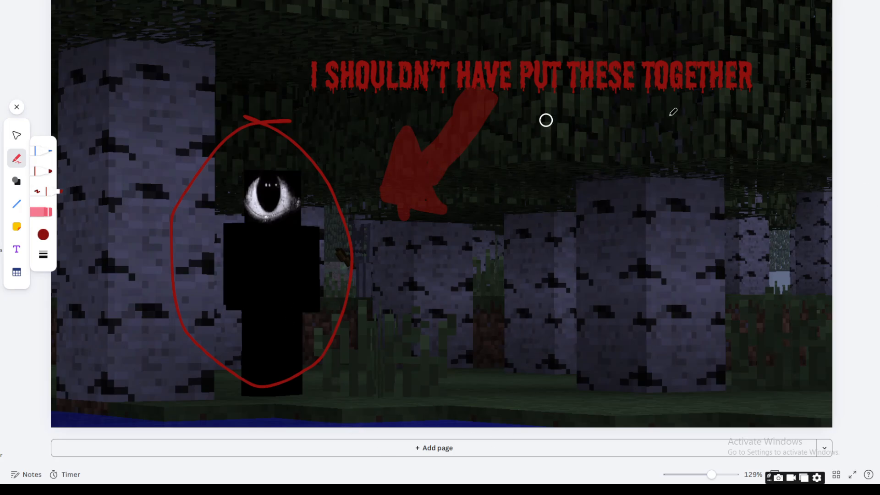
{"action": "left_click", "coordinate": [17, 135]}
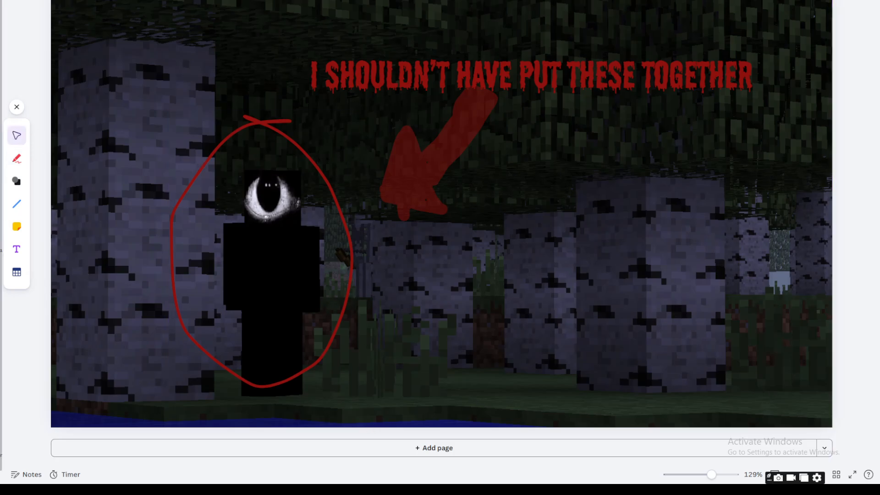
Try adding dark-red highlighter drips along the underside of the arrow, and undo all of them
{"action": "left_click", "coordinate": [0, 44]}
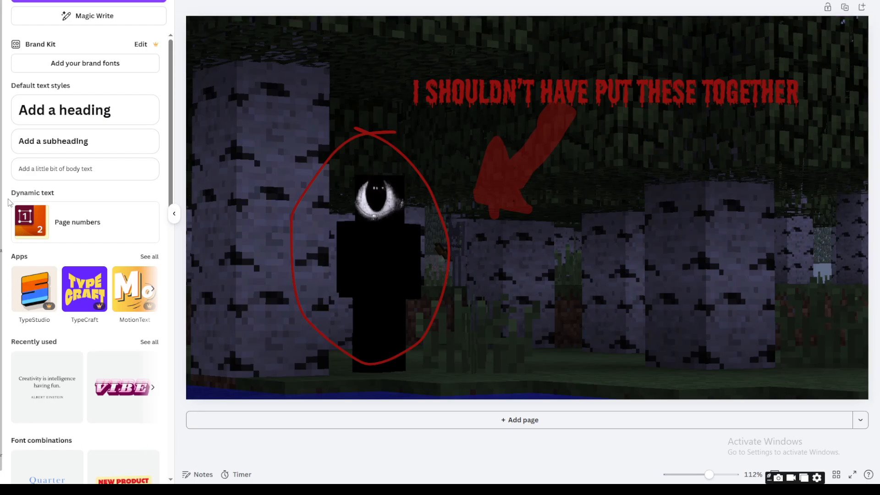
{"action": "left_click", "coordinate": [2, 144]}
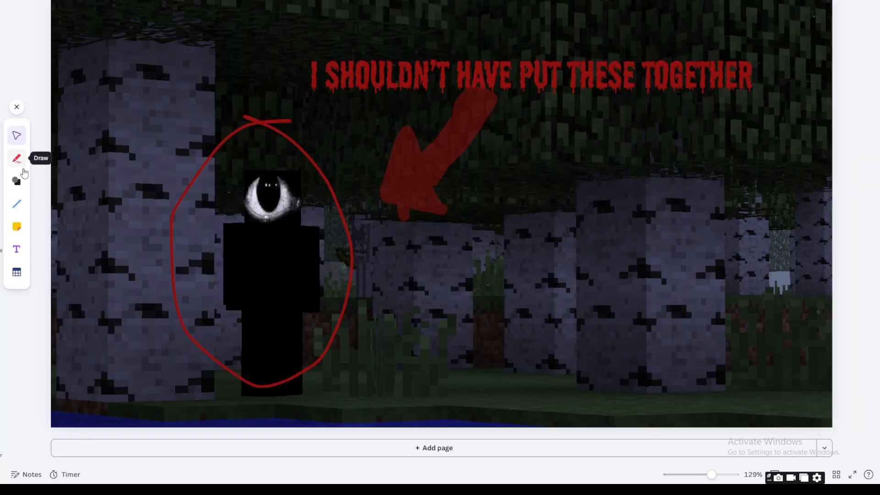
{"action": "left_click", "coordinate": [17, 159]}
{"action": "left_click", "coordinate": [447, 114]}
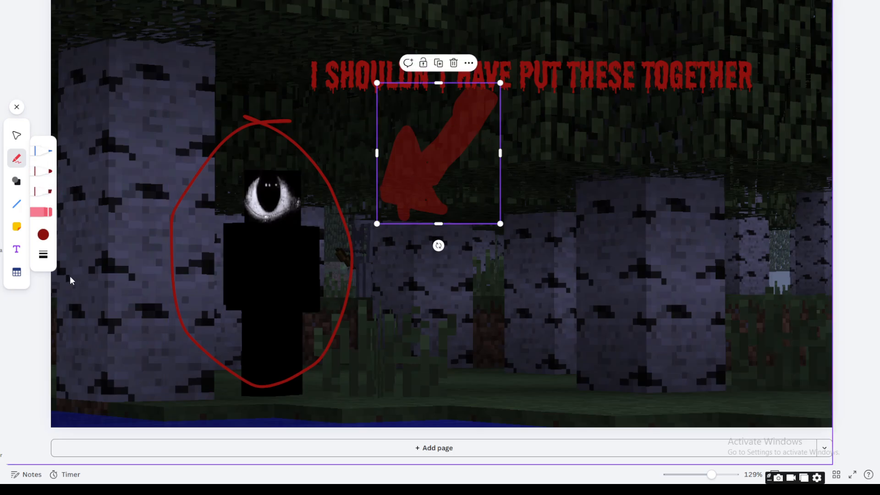
{"action": "left_click", "coordinate": [44, 191]}
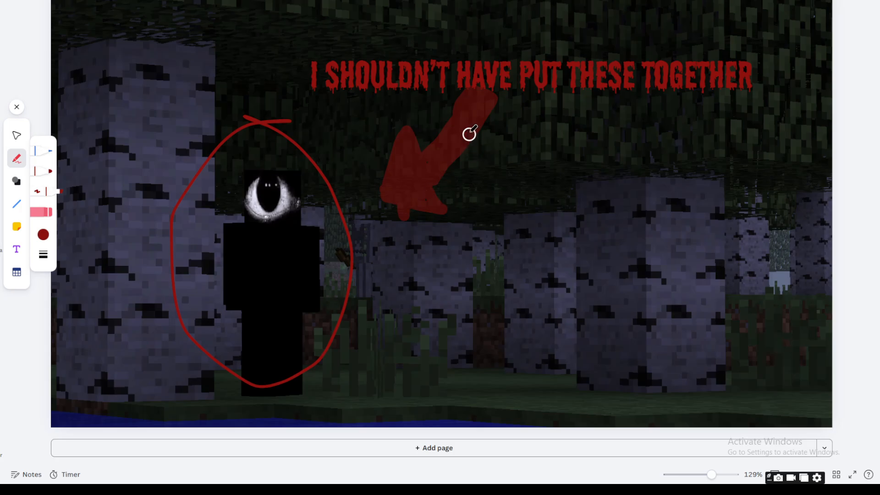
{"action": "left_click_drag", "start_coordinate": [466, 131], "coordinate": [464, 170]}
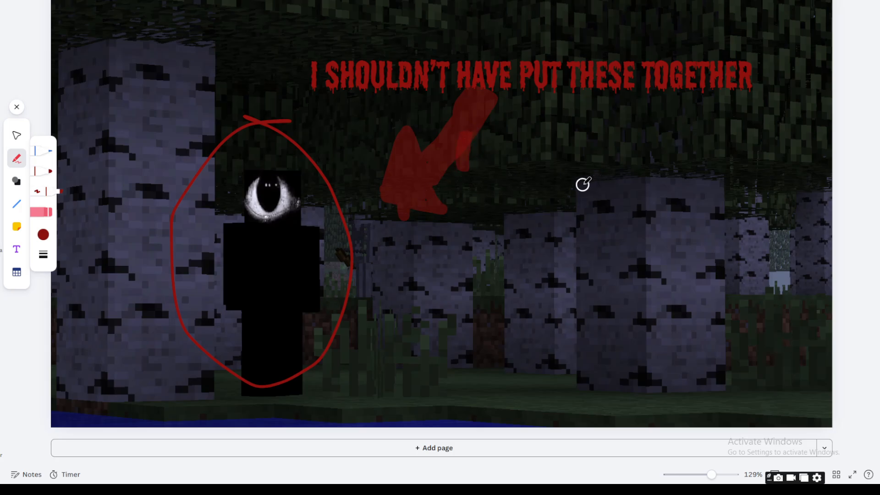
{"action": "key", "text": "ctrl+z"}
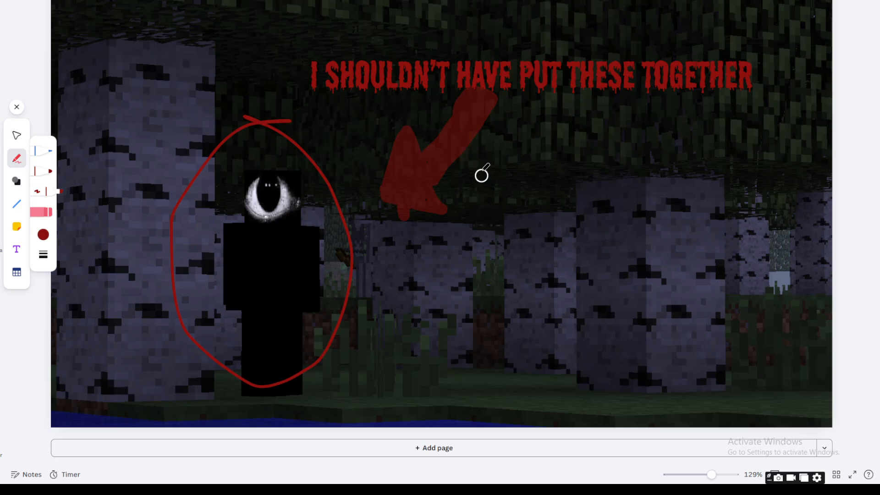
{"action": "mouse_move", "coordinate": [470, 146]}
{"action": "left_mouse_down"}
{"action": "mouse_move", "coordinate": [467, 174]}
{"action": "mouse_move", "coordinate": [469, 143]}
{"action": "mouse_move", "coordinate": [450, 166]}
{"action": "mouse_move", "coordinate": [449, 194]}
{"action": "mouse_move", "coordinate": [455, 159]}
{"action": "left_mouse_up"}
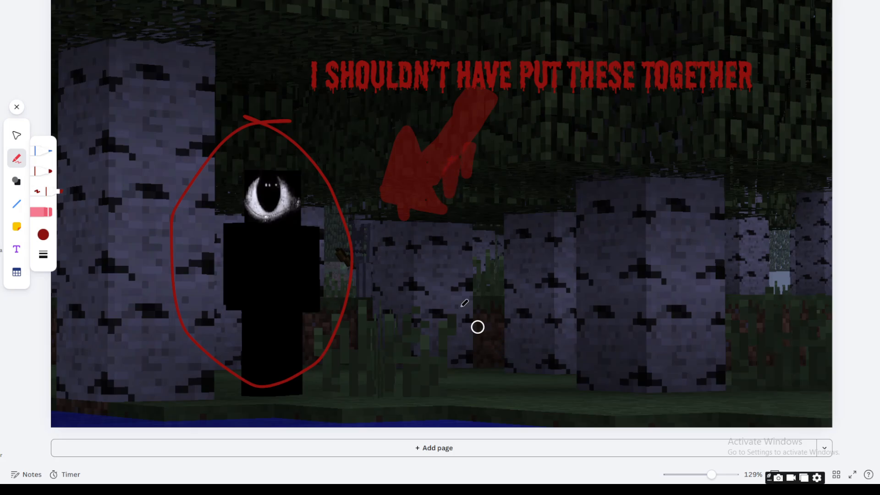
{"action": "left_click_drag", "start_coordinate": [417, 200], "coordinate": [423, 239]}
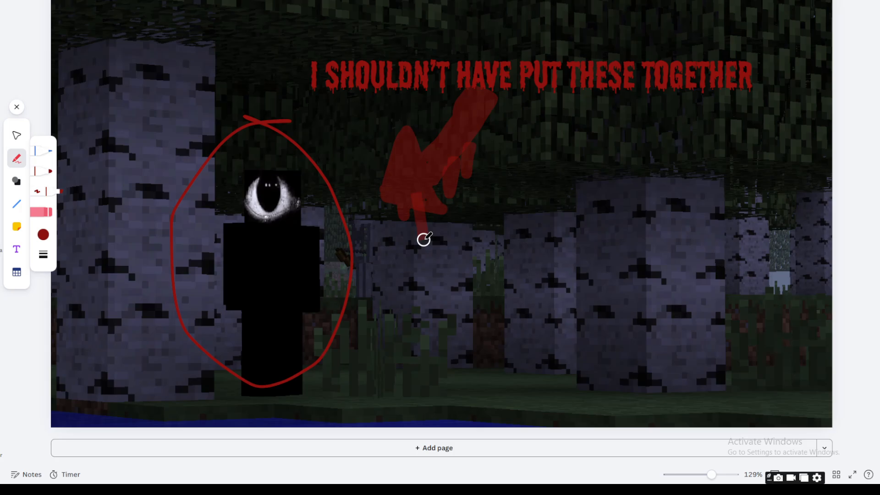
{"action": "key", "text": "ctrl+z"}
{"action": "key", "text": "ctrl+z"}
{"action": "key", "text": "ctrl+z"}
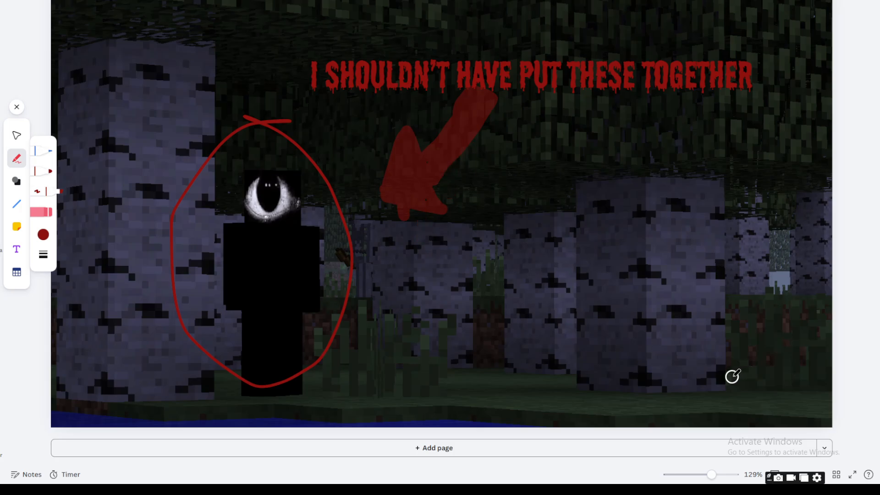
{"action": "left_click", "coordinate": [13, 136]}
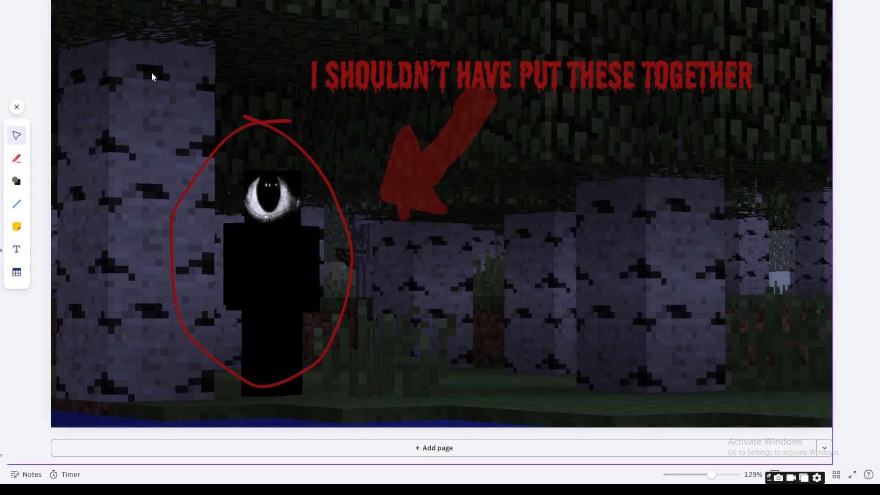
Search the elements library for "fade" and list all matching graphics
{"action": "left_click", "coordinate": [0, 50]}
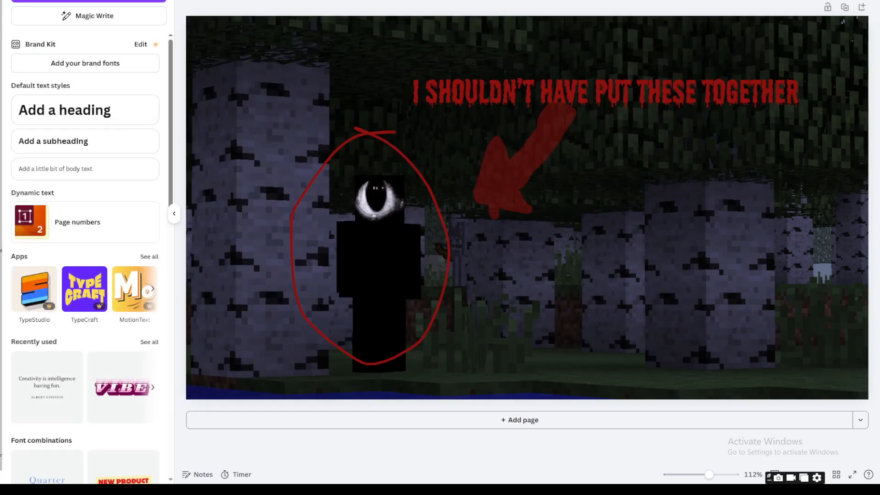
{"action": "left_click", "coordinate": [0, 18]}
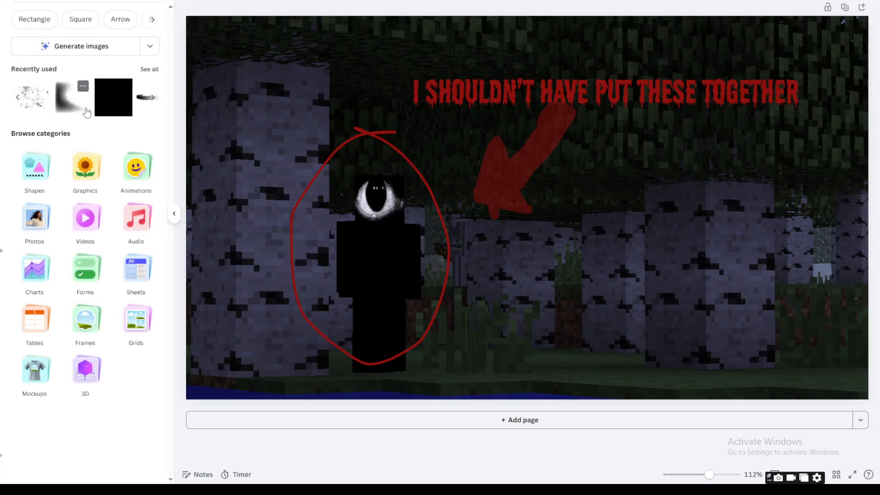
{"action": "left_click", "coordinate": [154, 98]}
{"action": "left_click", "coordinate": [152, 106]}
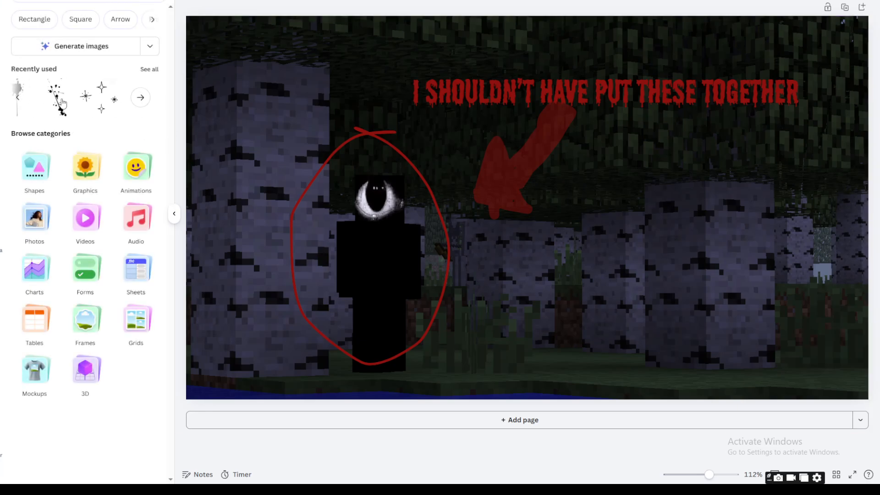
{"action": "left_click", "coordinate": [20, 95]}
{"action": "left_click", "coordinate": [20, 96]}
{"action": "left_click", "coordinate": [87, 0]}
{"action": "left_click", "coordinate": [87, 0]}
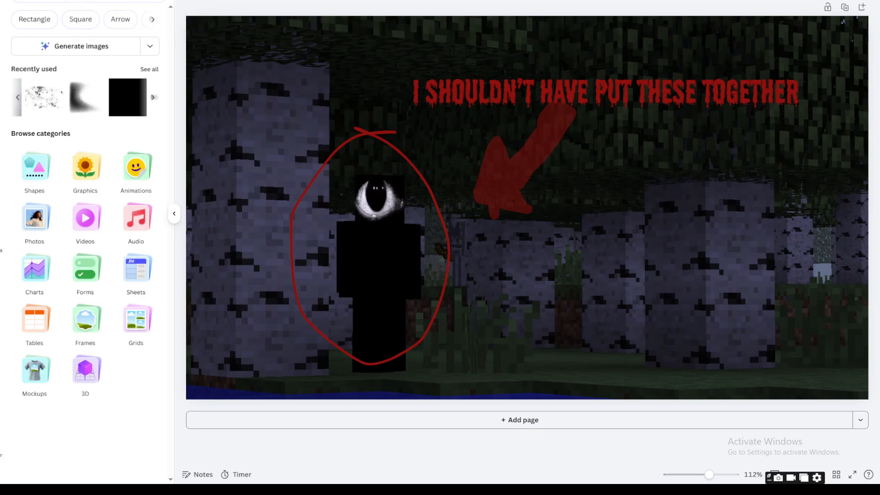
{"action": "left_click", "coordinate": [87, 0]}
{"action": "type", "text": "fade"}
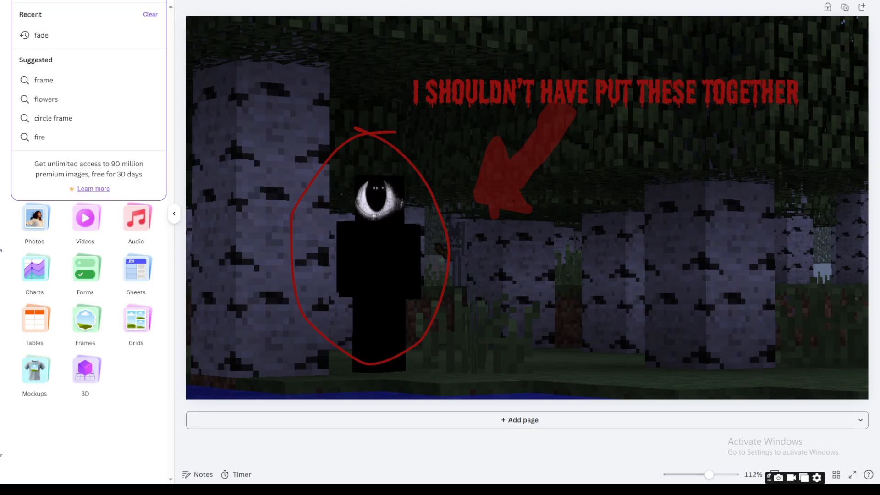
{"action": "key", "text": "Return"}
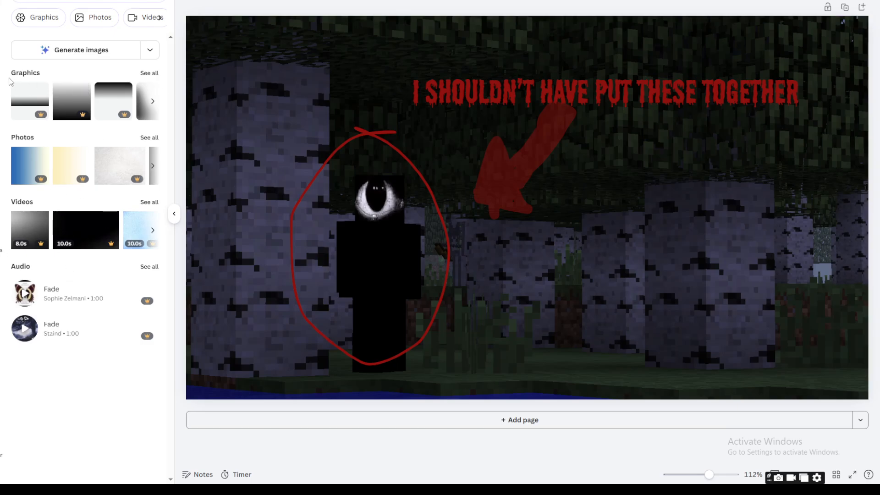
{"action": "left_click", "coordinate": [150, 72]}
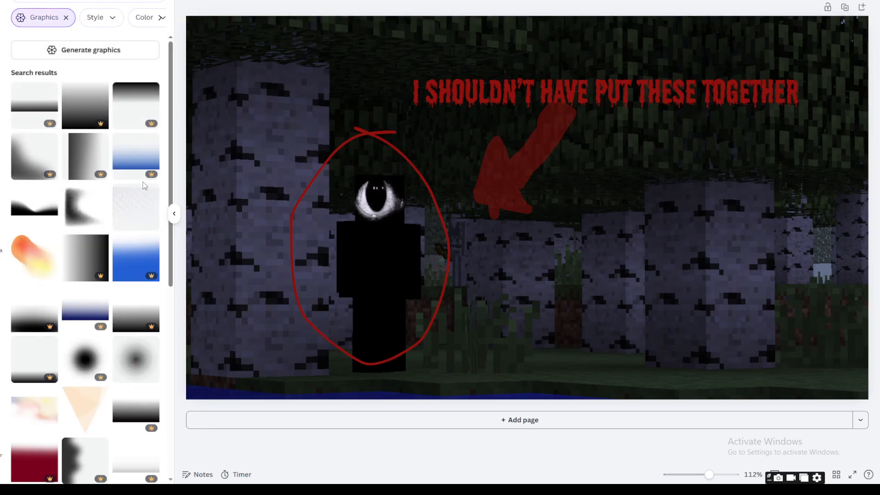
Try the halftone dot gradient at full page height over the right part of the thumbnail in light blue, and delete it
{"action": "scroll", "coordinate": [114, 255], "scroll_direction": "down", "scroll_amount": 7}
{"action": "scroll", "coordinate": [129, 131], "scroll_direction": "down", "scroll_amount": 2}
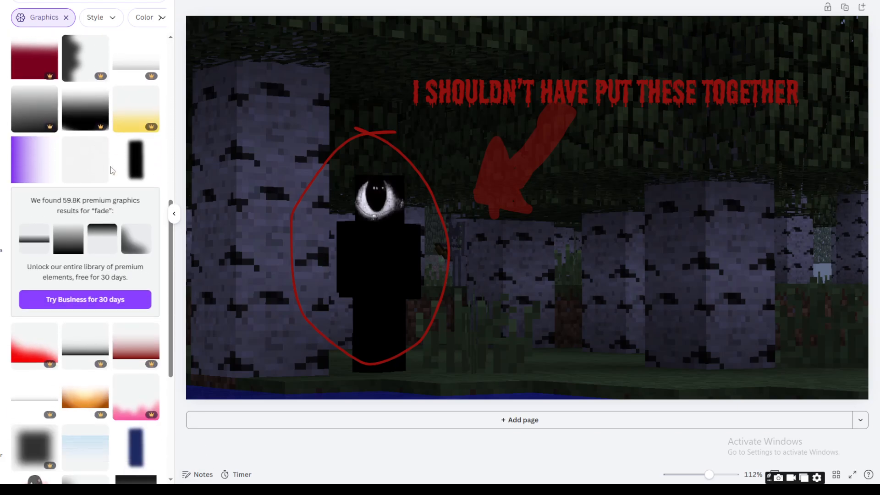
{"action": "scroll", "coordinate": [130, 130], "scroll_direction": "down", "scroll_amount": 5}
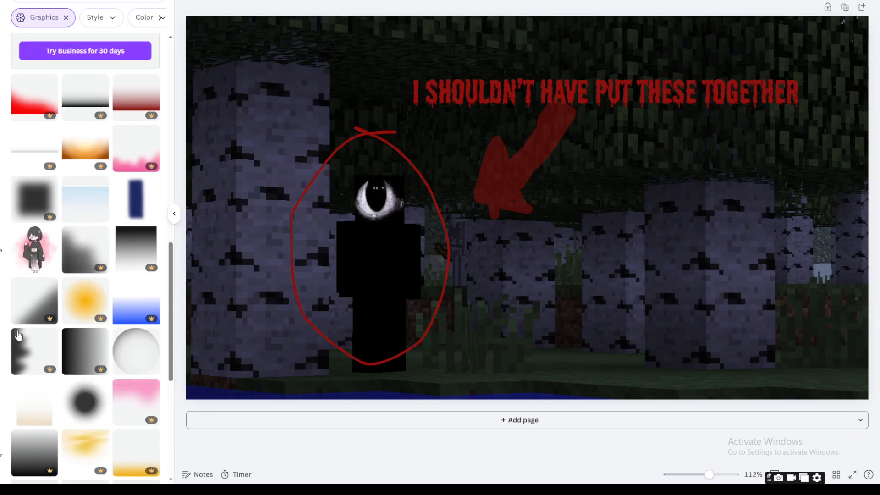
{"action": "scroll", "coordinate": [138, 141], "scroll_direction": "down", "scroll_amount": 3}
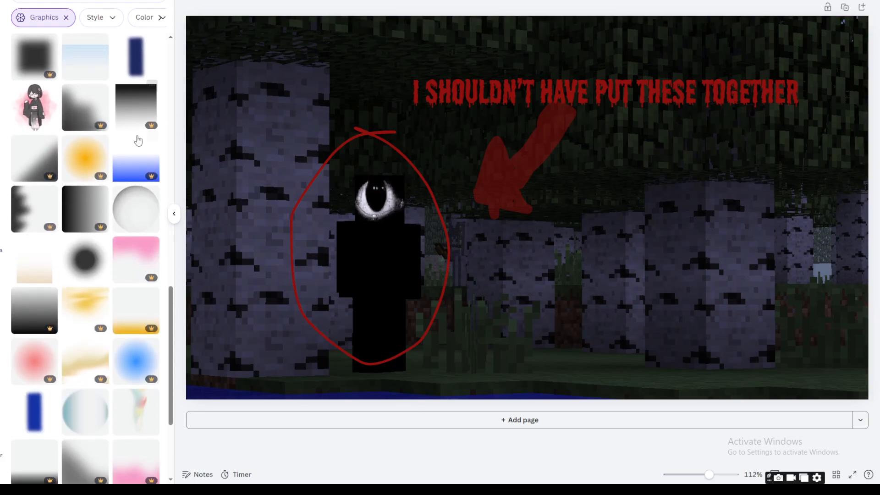
{"action": "scroll", "coordinate": [105, 104], "scroll_direction": "down", "scroll_amount": 3}
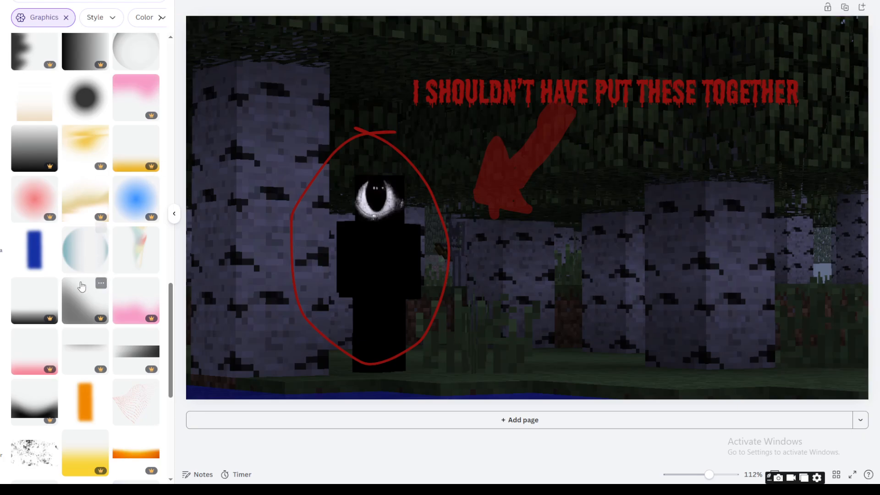
{"action": "scroll", "coordinate": [80, 293], "scroll_direction": "down", "scroll_amount": 5}
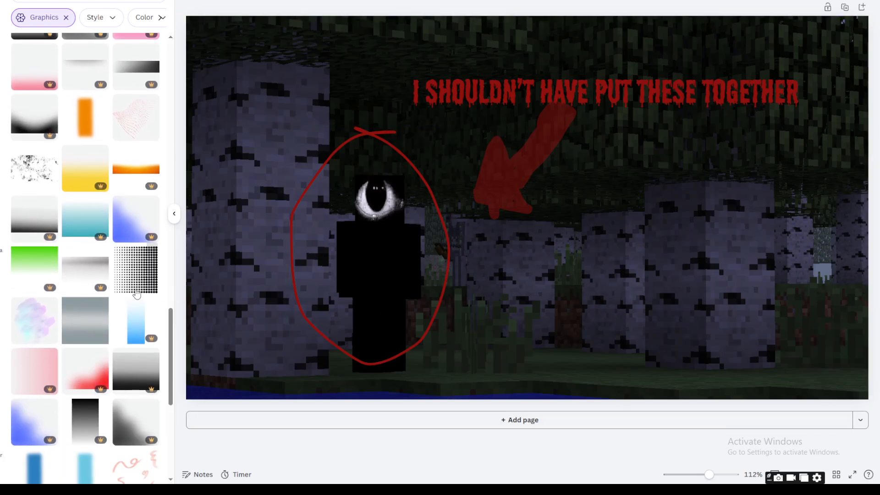
{"action": "left_click", "coordinate": [136, 269]}
{"action": "left_click_drag", "start_coordinate": [506, 251], "coordinate": [777, 362]}
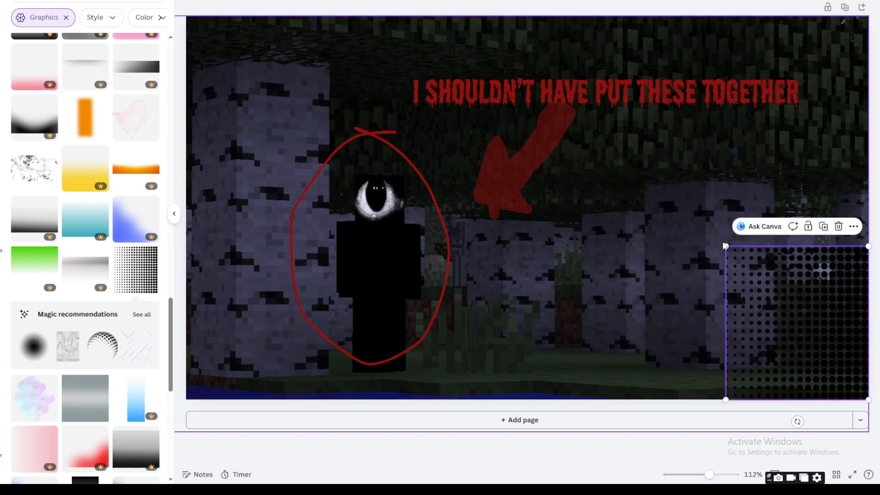
{"action": "left_click_drag", "start_coordinate": [725, 246], "coordinate": [512, 15]}
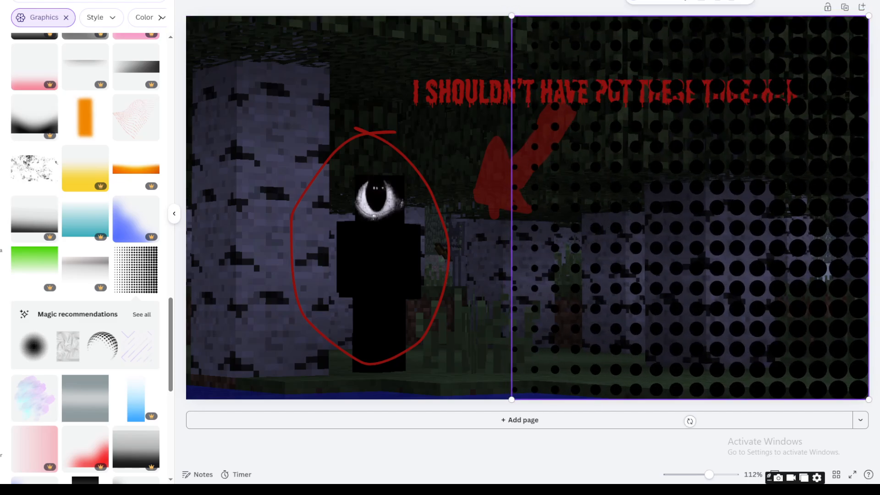
{"action": "left_click", "coordinate": [94, 230]}
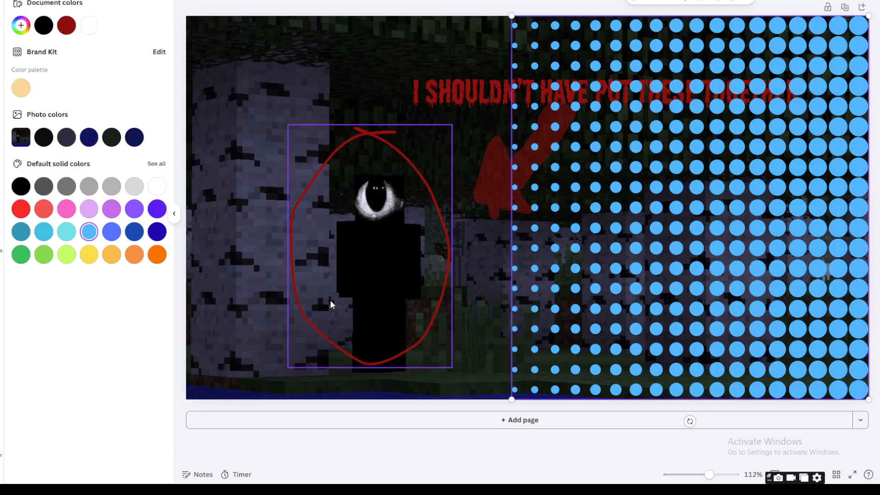
{"action": "key", "text": "Delete"}
Look through the "fade" graphics for a dark overlay that suits the thumbnail
{"action": "scroll", "coordinate": [38, 248], "scroll_direction": "down", "scroll_amount": 10}
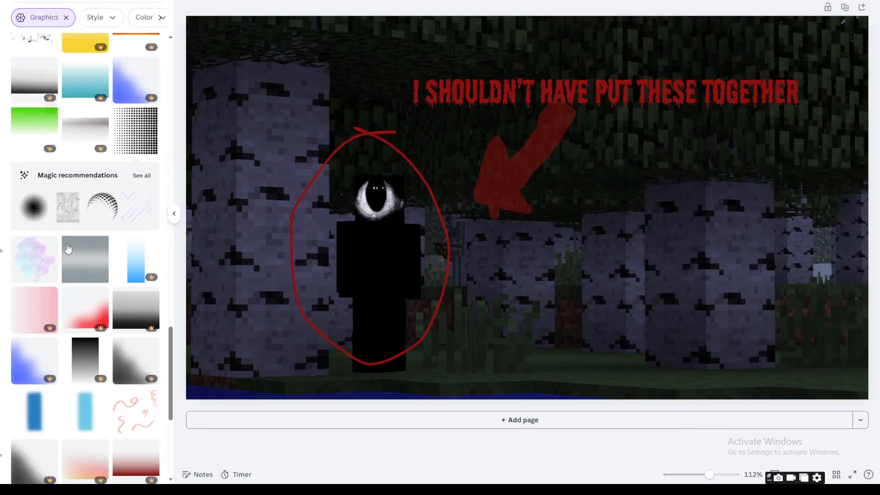
{"action": "scroll", "coordinate": [158, 370], "scroll_direction": "down", "scroll_amount": 5}
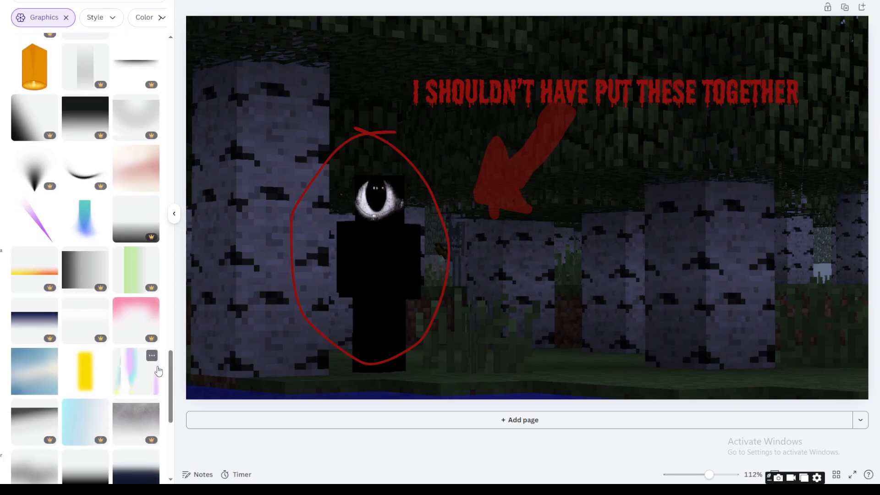
{"action": "scroll", "coordinate": [158, 371], "scroll_direction": "down", "scroll_amount": 7}
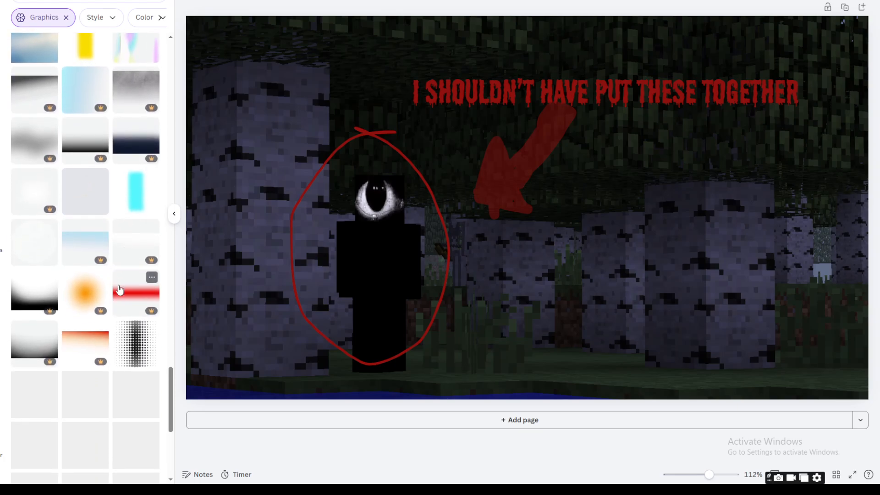
{"action": "scroll", "coordinate": [119, 290], "scroll_direction": "down", "scroll_amount": 3}
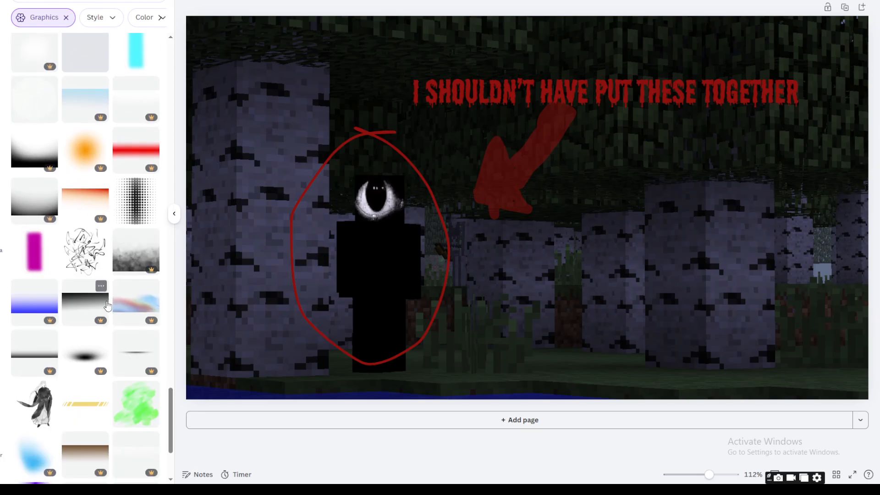
{"action": "scroll", "coordinate": [109, 306], "scroll_direction": "down", "scroll_amount": 6}
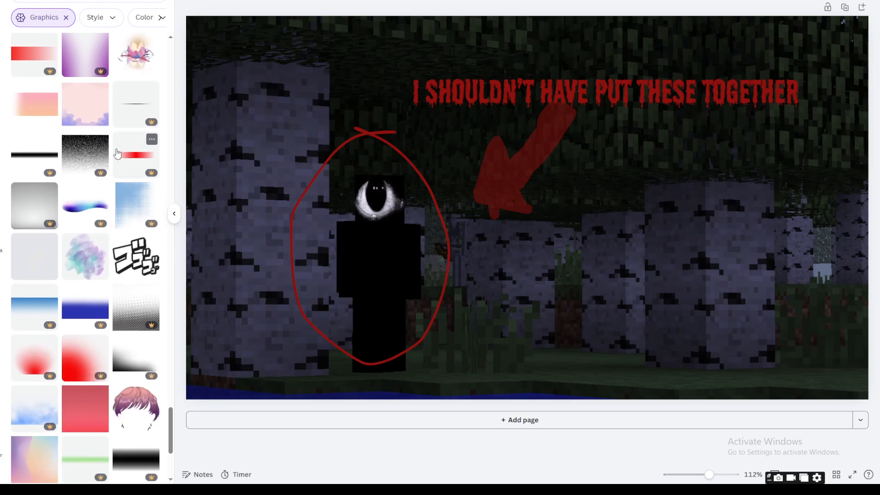
{"action": "scroll", "coordinate": [116, 161], "scroll_direction": "down", "scroll_amount": 5}
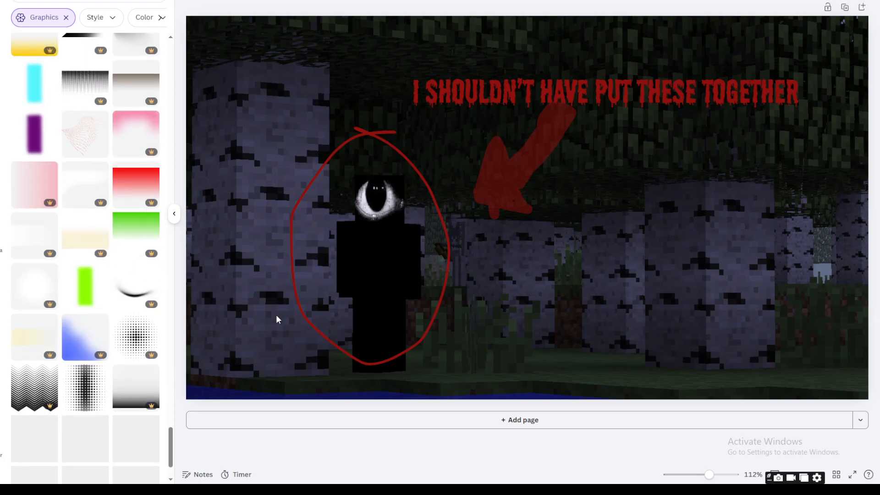
{"action": "scroll", "coordinate": [122, 385], "scroll_direction": "down", "scroll_amount": 6}
{"action": "scroll", "coordinate": [123, 384], "scroll_direction": "down", "scroll_amount": 6}
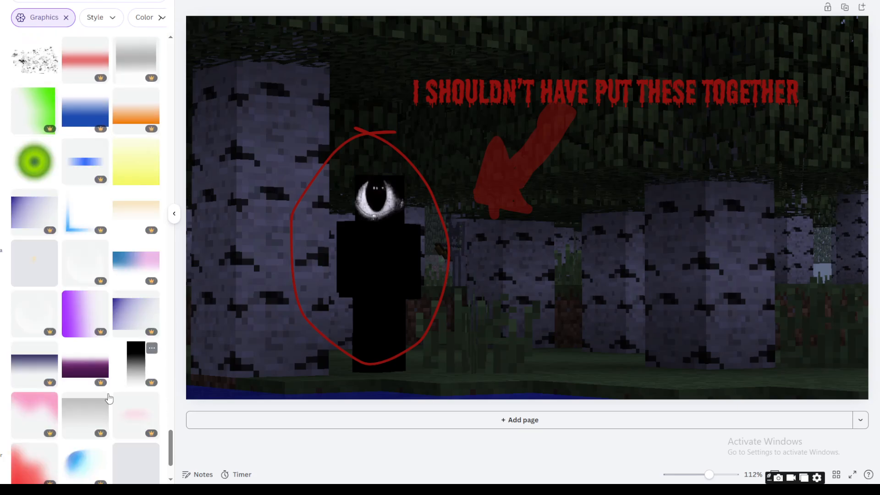
{"action": "scroll", "coordinate": [109, 399], "scroll_direction": "down", "scroll_amount": 8}
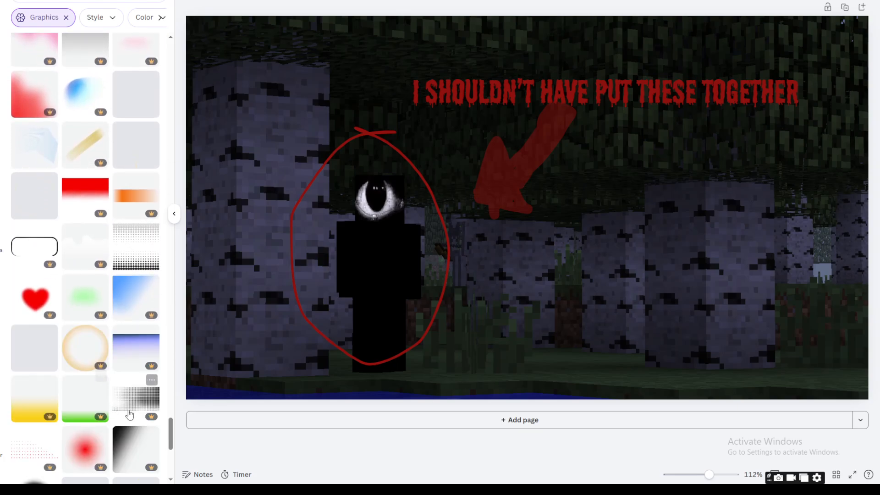
{"action": "scroll", "coordinate": [125, 393], "scroll_direction": "down", "scroll_amount": 3}
{"action": "scroll", "coordinate": [127, 399], "scroll_direction": "down", "scroll_amount": 8}
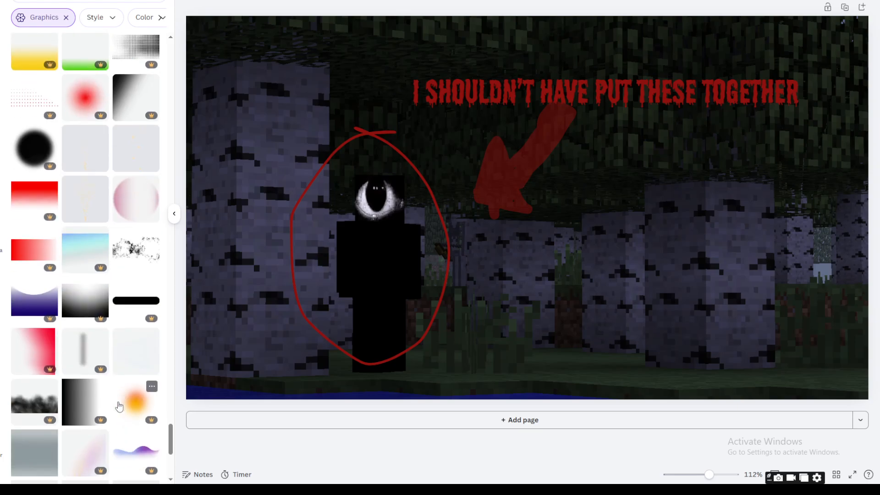
{"action": "scroll", "coordinate": [119, 410], "scroll_direction": "down", "scroll_amount": 2}
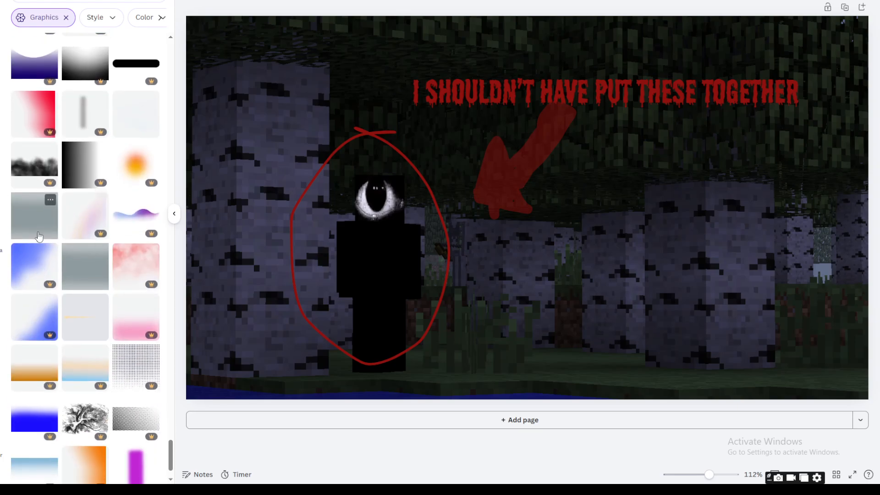
Try the square grey gradient graphic on the thumbnail, and delete it
{"action": "left_click", "coordinate": [85, 266]}
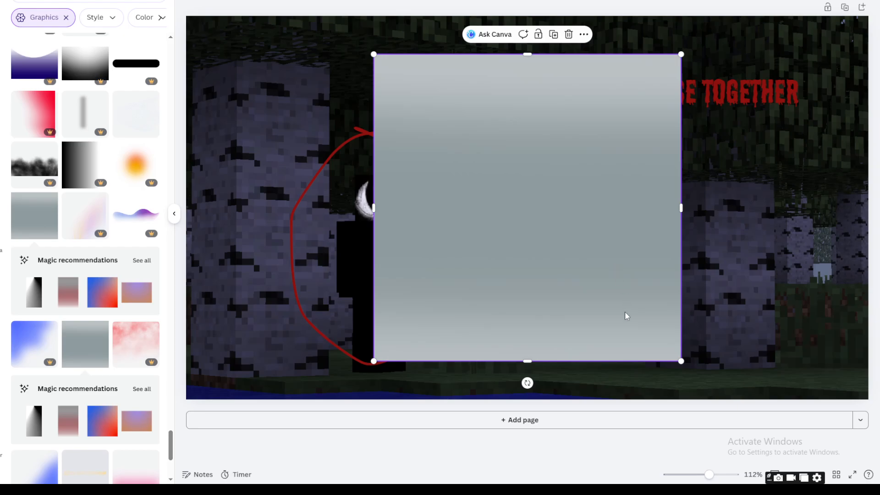
{"action": "key", "text": "Delete"}
{"action": "scroll", "coordinate": [121, 304], "scroll_direction": "down", "scroll_amount": 5}
{"action": "scroll", "coordinate": [120, 304], "scroll_direction": "down", "scroll_amount": 4}
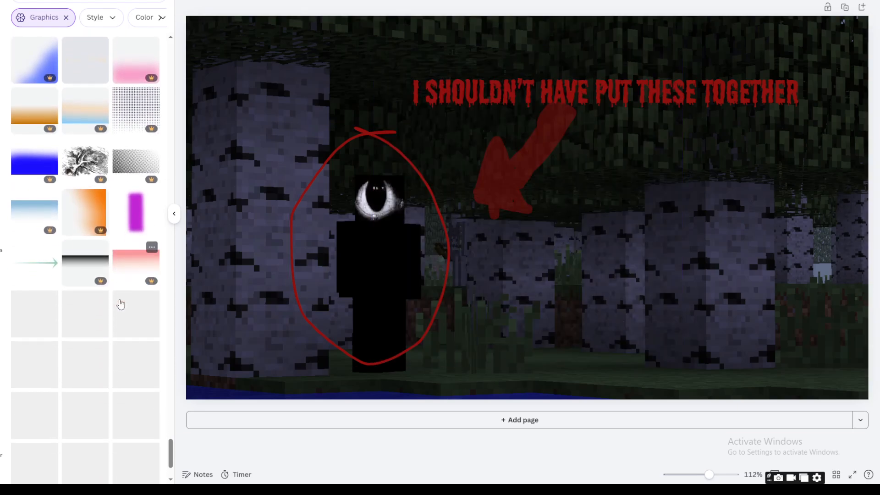
Try the smoky black fade graphic, shortened in height, over the thumbnail's lower-left area around the creature, and delete it
{"action": "scroll", "coordinate": [120, 304], "scroll_direction": "down", "scroll_amount": 6}
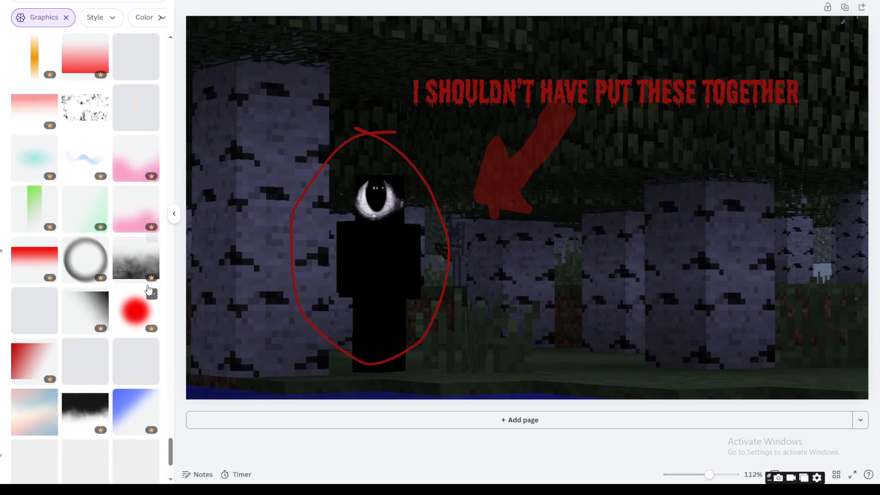
{"action": "left_click", "coordinate": [122, 270]}
{"action": "left_click_drag", "start_coordinate": [496, 257], "coordinate": [394, 299]}
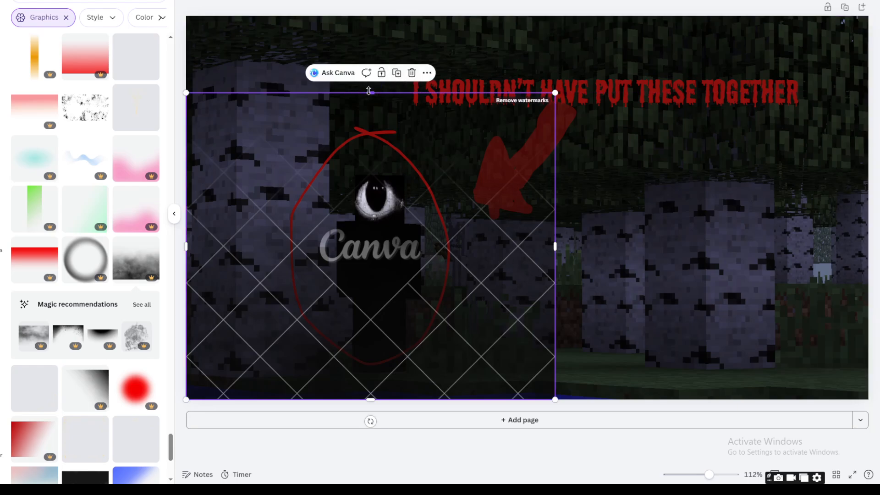
{"action": "left_click_drag", "start_coordinate": [370, 93], "coordinate": [371, 174]}
{"action": "left_click", "coordinate": [504, 186]}
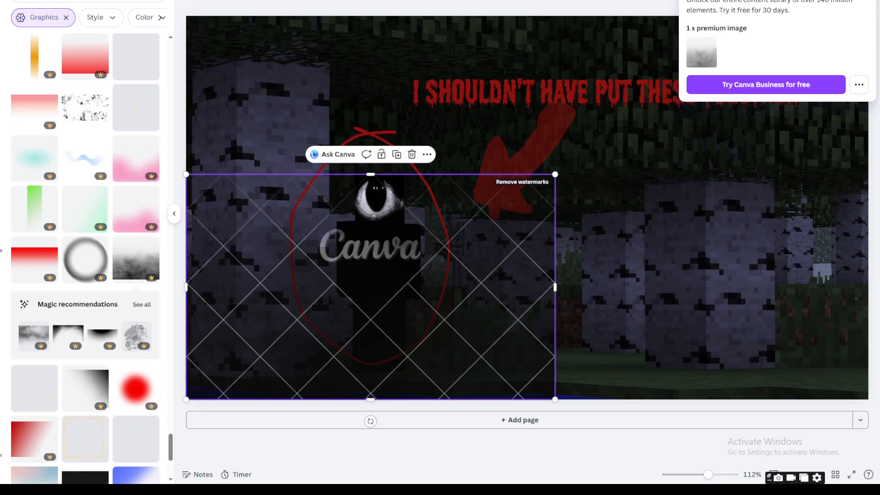
{"action": "left_click", "coordinate": [848, 1]}
{"action": "left_click", "coordinate": [437, 289]}
{"action": "key", "text": "Delete"}
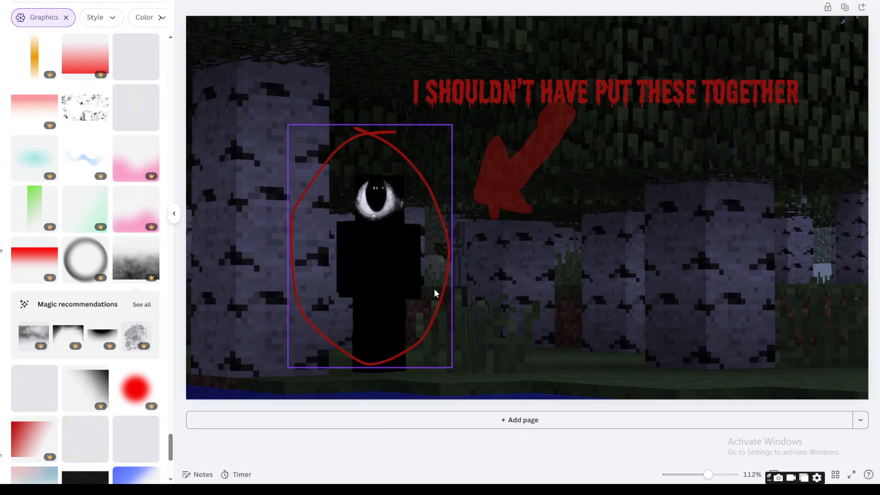
Try a nearly transparent fade graphic on the thumbnail, and delete it
{"action": "scroll", "coordinate": [18, 213], "scroll_direction": "down", "scroll_amount": 4}
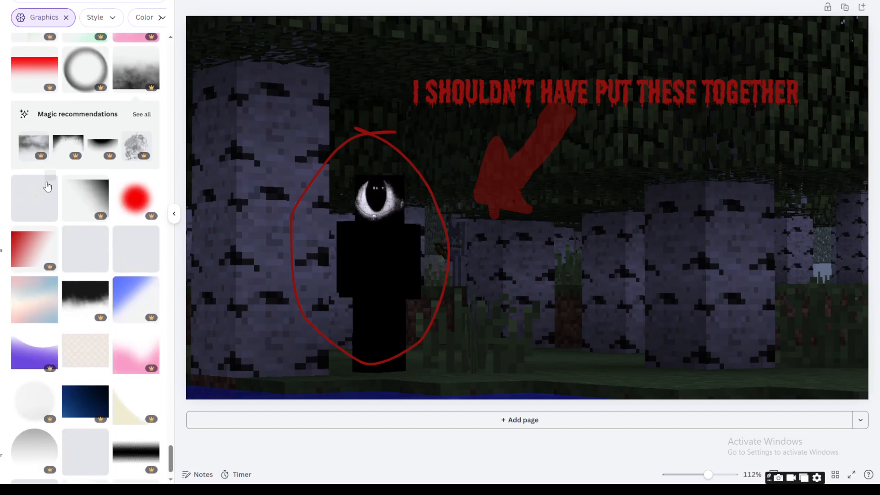
{"action": "scroll", "coordinate": [44, 183], "scroll_direction": "down", "scroll_amount": 1}
{"action": "scroll", "coordinate": [85, 211], "scroll_direction": "down", "scroll_amount": 5}
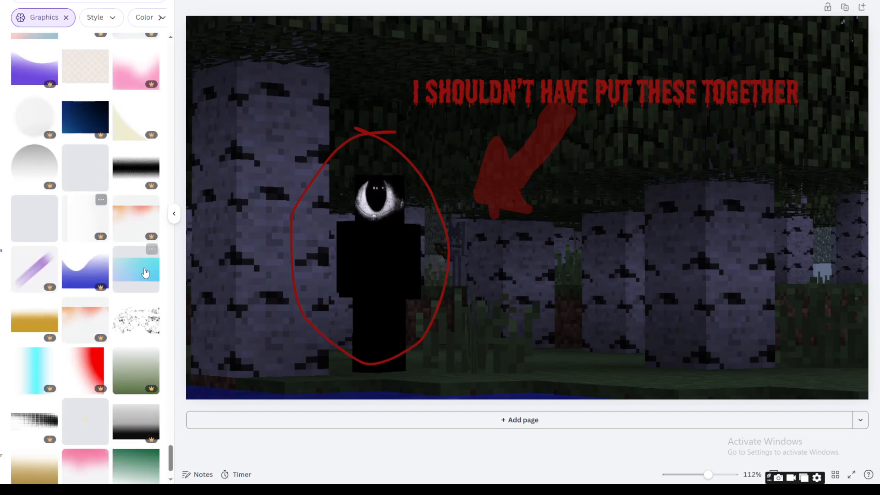
{"action": "left_click", "coordinate": [88, 188]}
{"action": "left_click_drag", "start_coordinate": [552, 263], "coordinate": [530, 279]}
{"action": "key", "text": "Delete"}
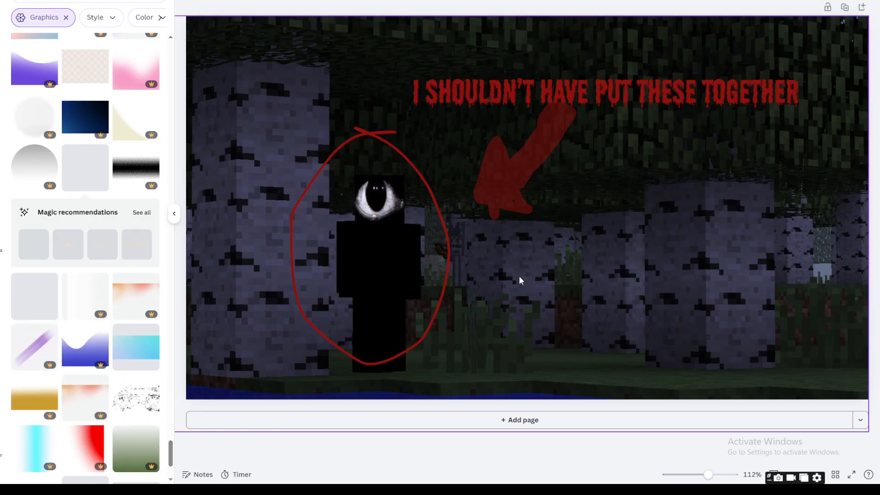
Add the free blurred black rectangle over the thumbnail's left edge and stretch it upwards beyond the page height
{"action": "scroll", "coordinate": [123, 249], "scroll_direction": "down", "scroll_amount": 10}
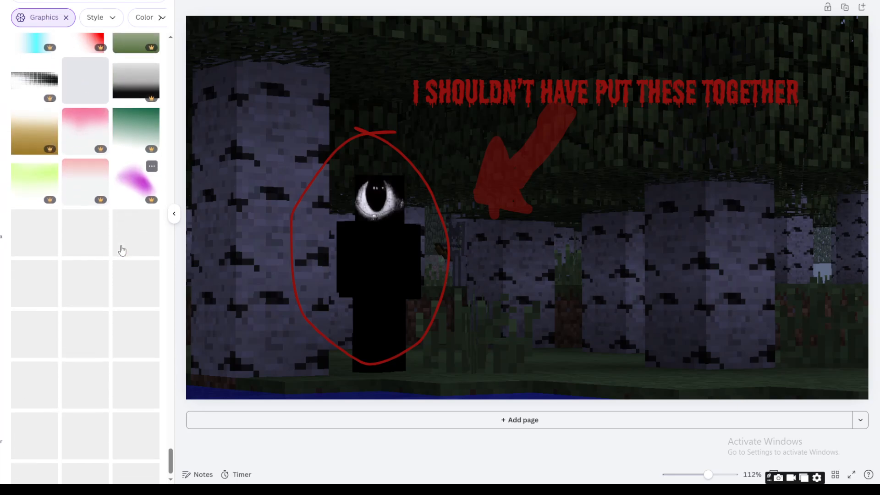
{"action": "scroll", "coordinate": [122, 249], "scroll_direction": "up", "scroll_amount": 3}
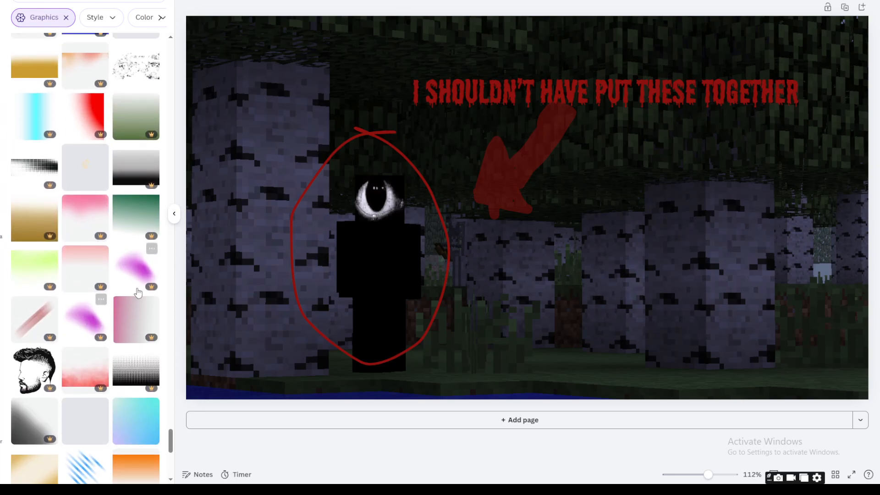
{"action": "left_click_drag", "start_coordinate": [171, 441], "coordinate": [145, 41]}
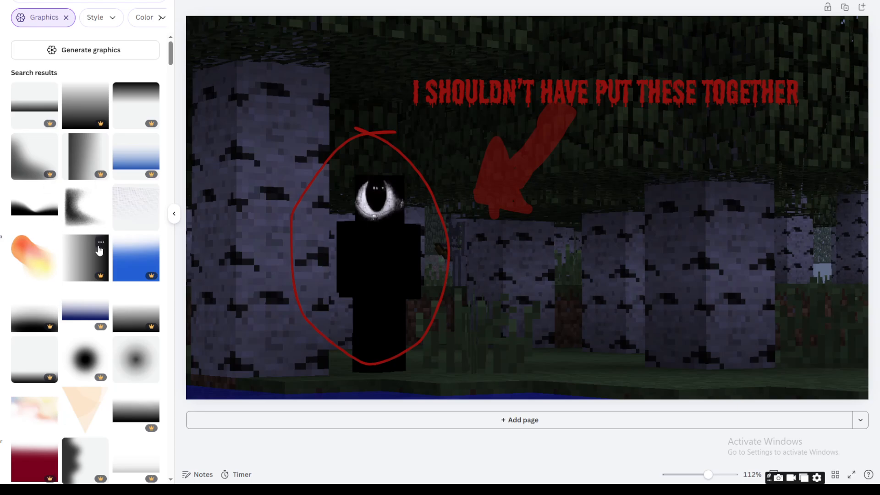
{"action": "scroll", "coordinate": [146, 294], "scroll_direction": "down", "scroll_amount": 7}
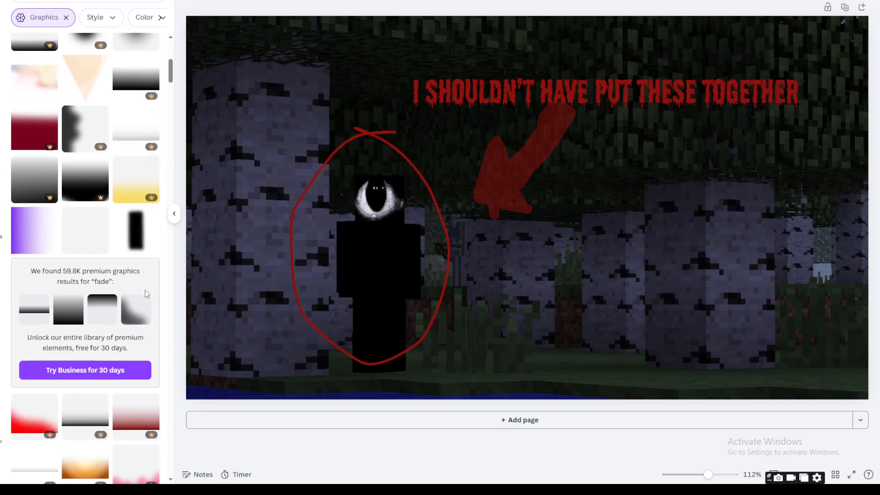
{"action": "left_click", "coordinate": [131, 248]}
{"action": "left_click_drag", "start_coordinate": [515, 247], "coordinate": [178, 314]}
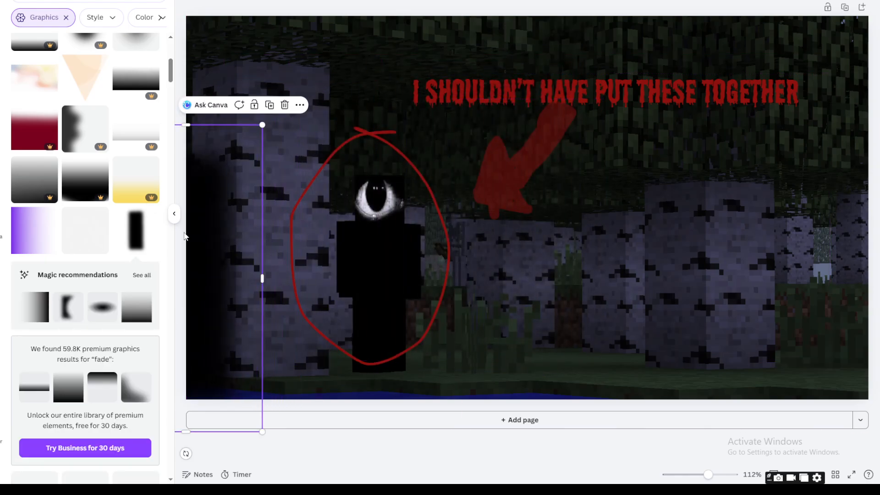
{"action": "left_click_drag", "start_coordinate": [191, 125], "coordinate": [192, 0]}
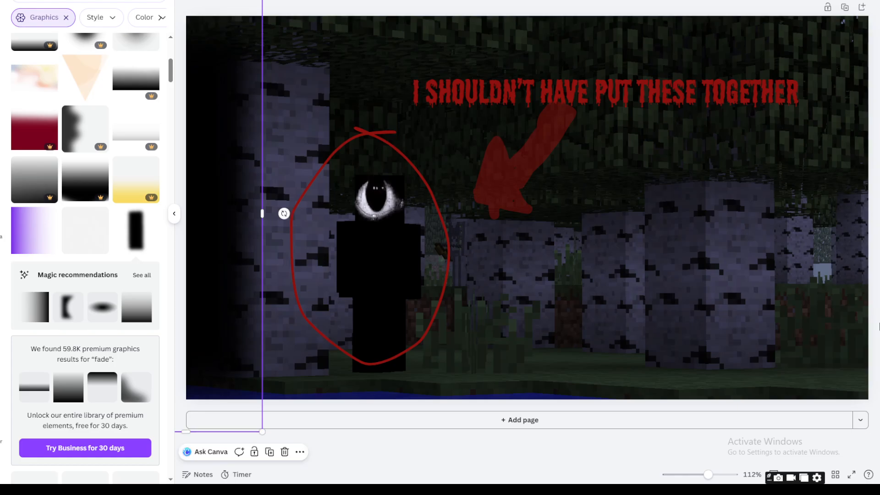
Place a copy of the blurred black rectangle along the right edge, and a rotated, widened copy along the bottom edge
{"action": "key", "text": "ctrl+v"}
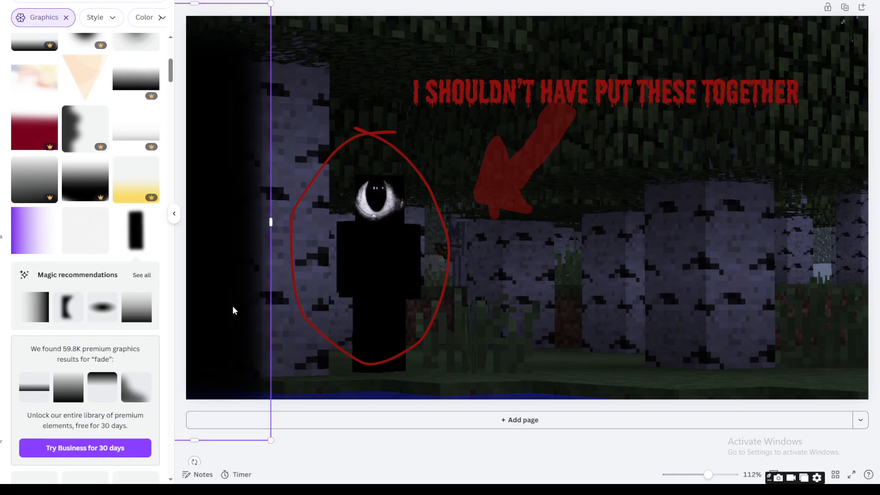
{"action": "left_click_drag", "start_coordinate": [268, 295], "coordinate": [631, 387]}
{"action": "left_click_drag", "start_coordinate": [779, 301], "coordinate": [701, 398]}
{"action": "left_click_drag", "start_coordinate": [660, 322], "coordinate": [444, 438]}
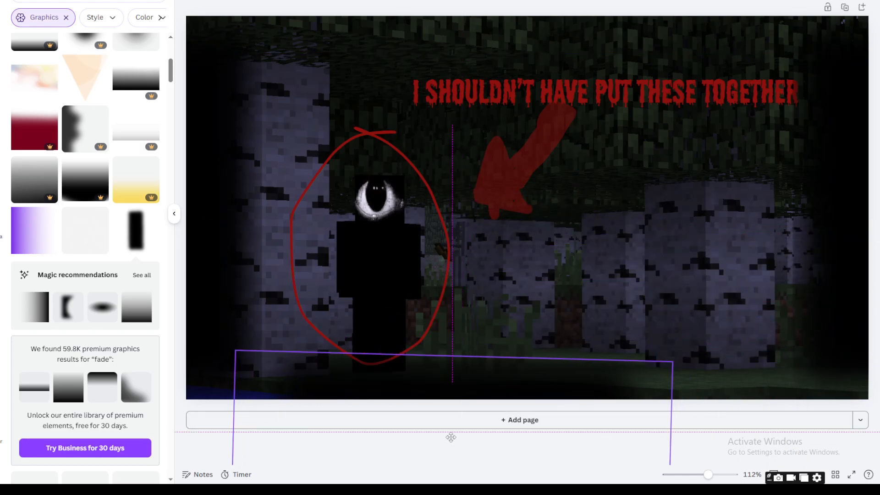
{"action": "left_click_drag", "start_coordinate": [670, 443], "coordinate": [851, 383]}
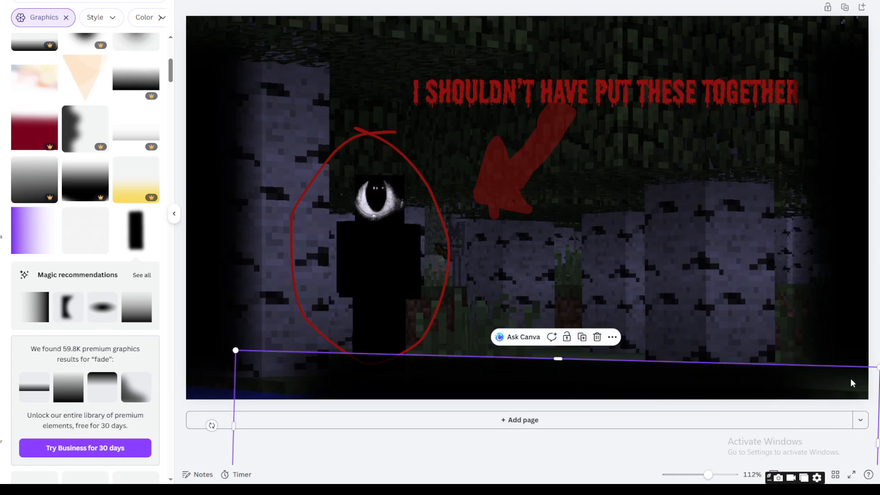
Straighten the tilted bottom strip so it is horizontal and set it back along the thumbnail's bottom edge
{"action": "left_click", "coordinate": [825, 268]}
{"action": "left_click_drag", "start_coordinate": [448, 397], "coordinate": [422, 207]}
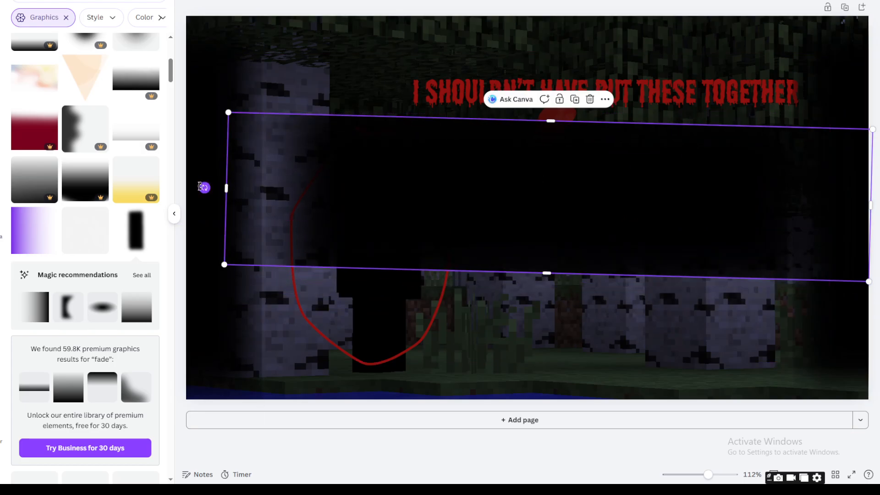
{"action": "left_click_drag", "start_coordinate": [201, 188], "coordinate": [220, 214]}
{"action": "left_click_drag", "start_coordinate": [550, 231], "coordinate": [539, 435]}
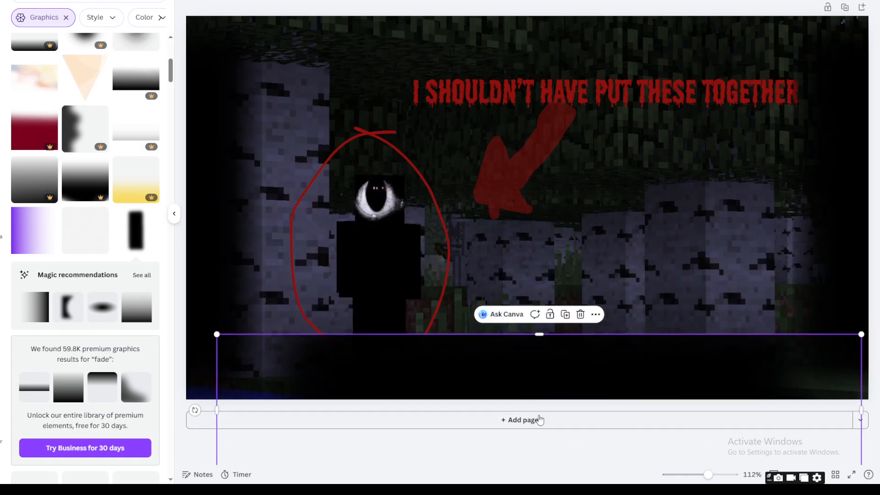
Place a copy of the horizontal black strip along the top edge, keeping it above the red title
{"action": "left_click_drag", "start_coordinate": [578, 365], "coordinate": [598, 0]}
{"action": "key", "text": "ctrl+d"}
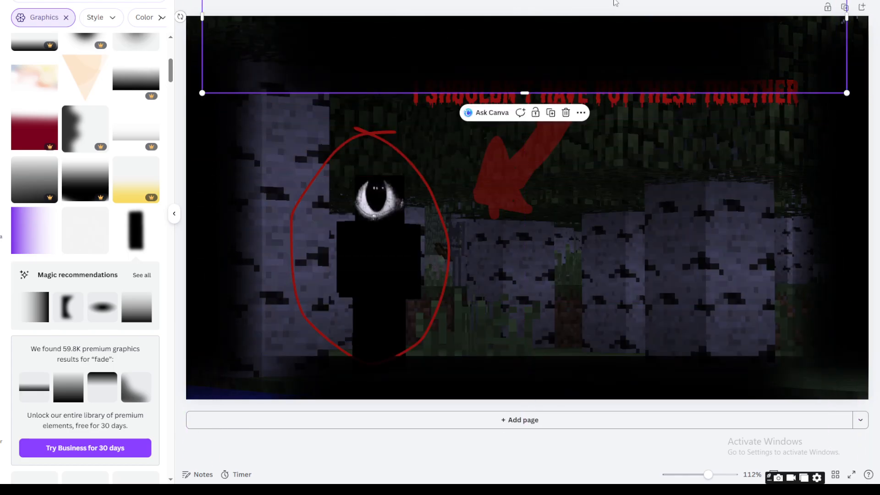
{"action": "left_click_drag", "start_coordinate": [621, 40], "coordinate": [629, 7]}
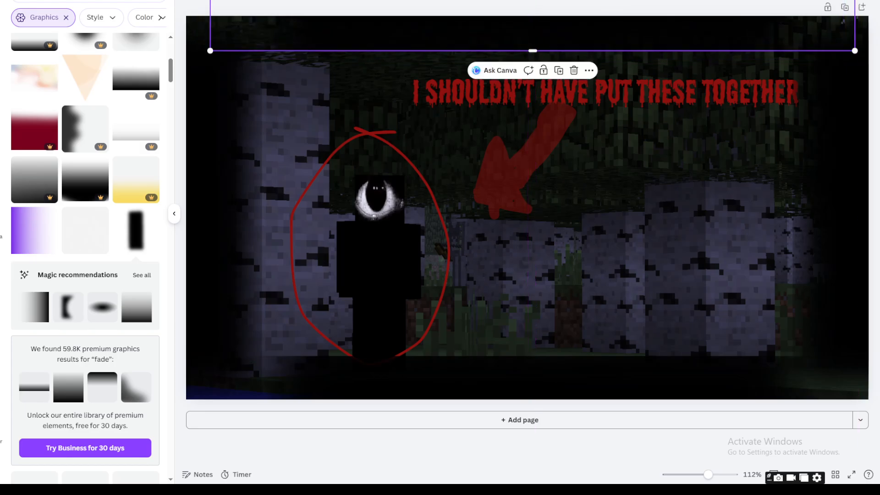
{"action": "left_click", "coordinate": [874, 60]}
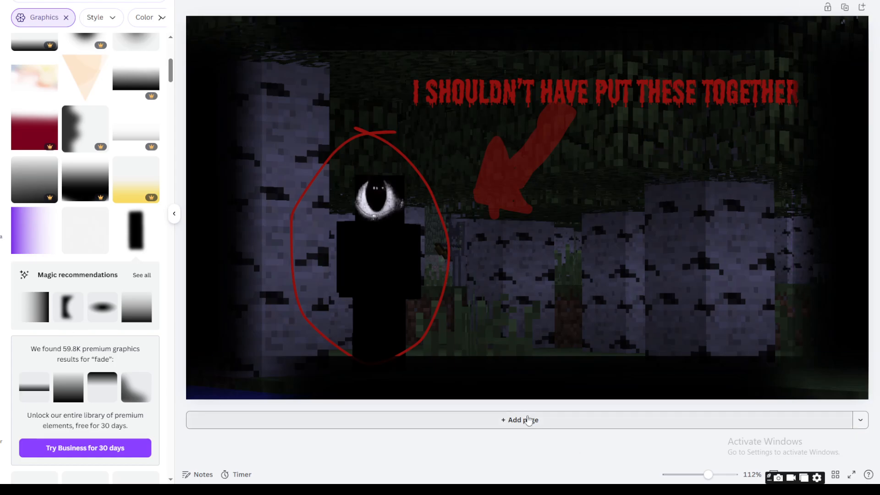
Widen the bottom black strip beyond both sides of the thumbnail
{"action": "left_click", "coordinate": [493, 379]}
{"action": "left_click_drag", "start_coordinate": [212, 431], "coordinate": [176, 432]}
{"action": "left_click_drag", "start_coordinate": [858, 432], "coordinate": [879, 431]}
Widen the top black strip beyond both sides of the thumbnail
{"action": "left_click", "coordinate": [250, 26]}
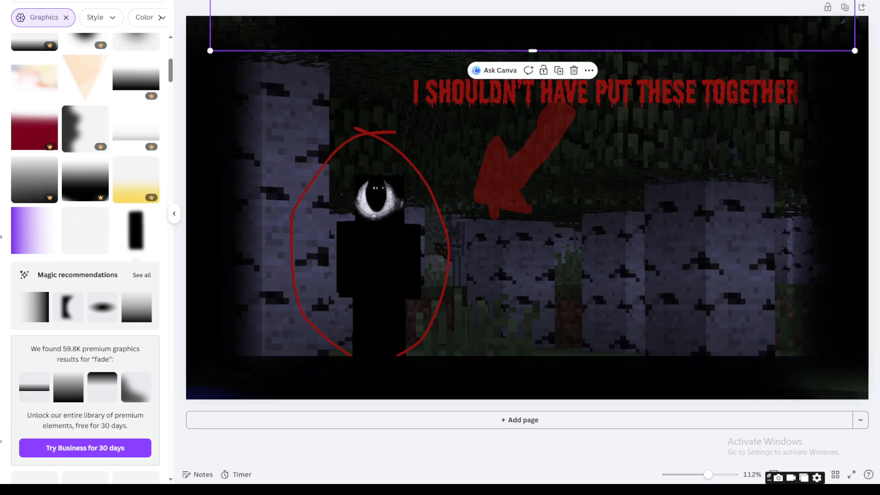
{"action": "left_click_drag", "start_coordinate": [210, 50], "coordinate": [176, 50]}
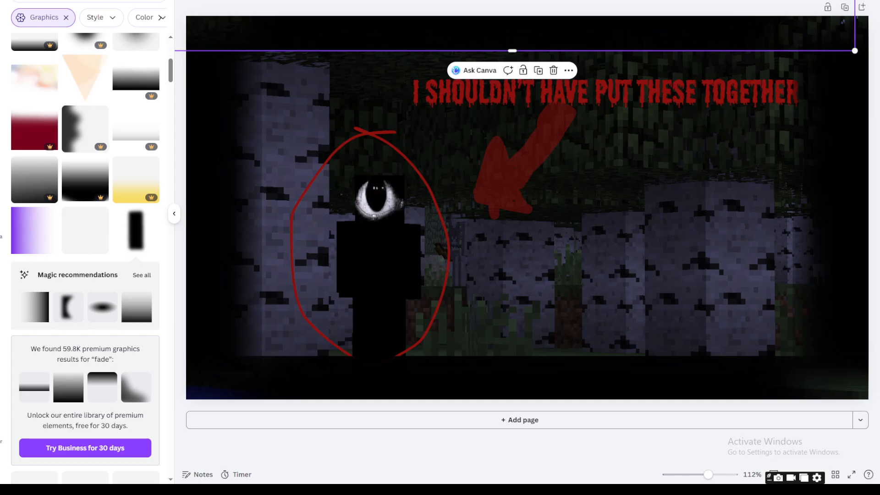
{"action": "left_click_drag", "start_coordinate": [855, 27], "coordinate": [879, 27]}
{"action": "left_click", "coordinate": [879, 124]}
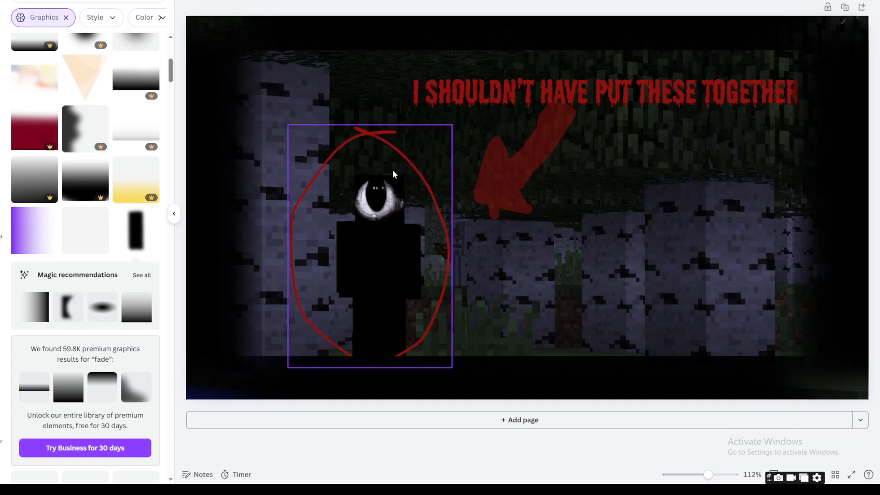
Download the finished thumbnail as a PNG at 1,280 × 720 px
{"action": "left_click", "coordinate": [7, 0]}
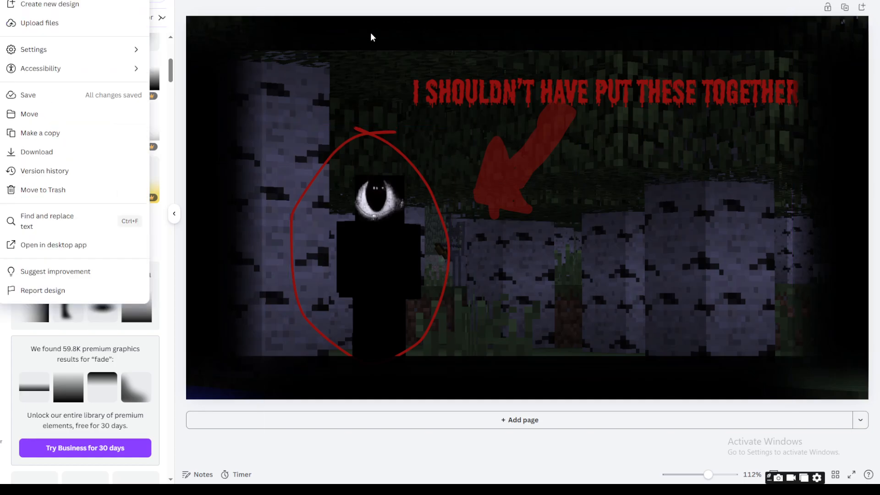
{"action": "left_click", "coordinate": [123, 152]}
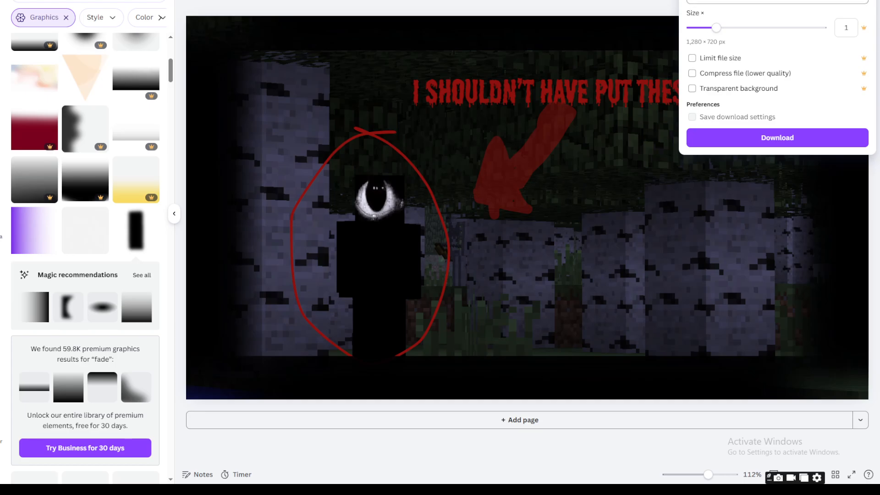
{"action": "left_click", "coordinate": [794, 2]}
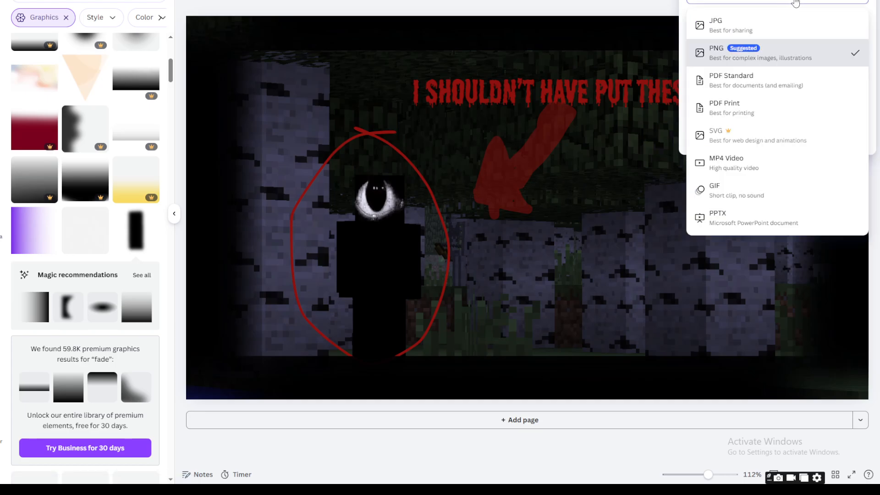
{"action": "left_click", "coordinate": [794, 2]}
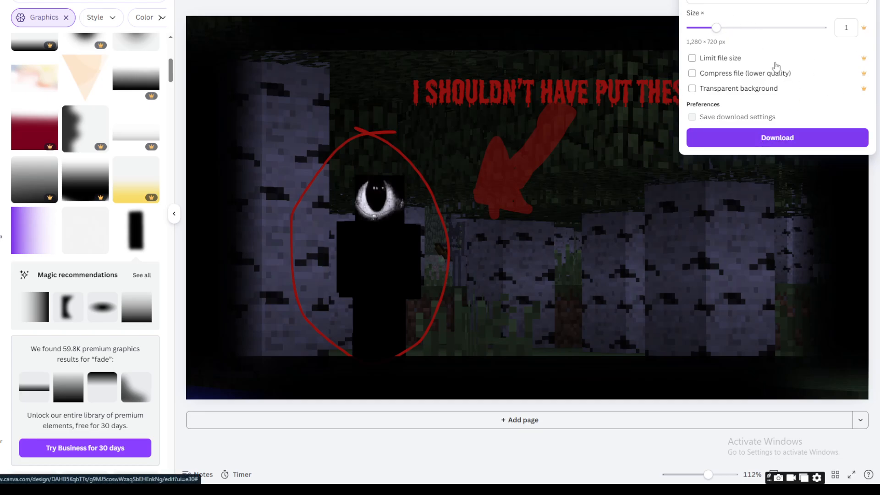
{"action": "left_click", "coordinate": [799, 144]}
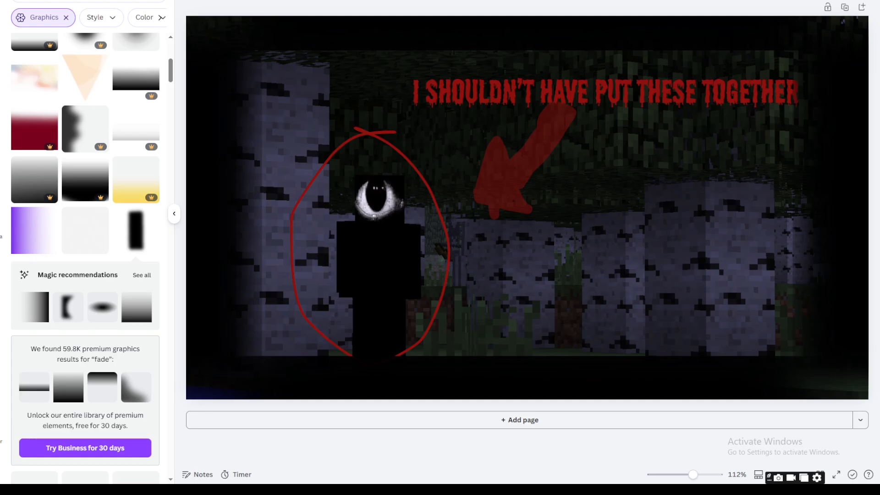
Leave full screen and switch to the YouTube Studio channel dashboard
{"action": "key", "text": "F11"}
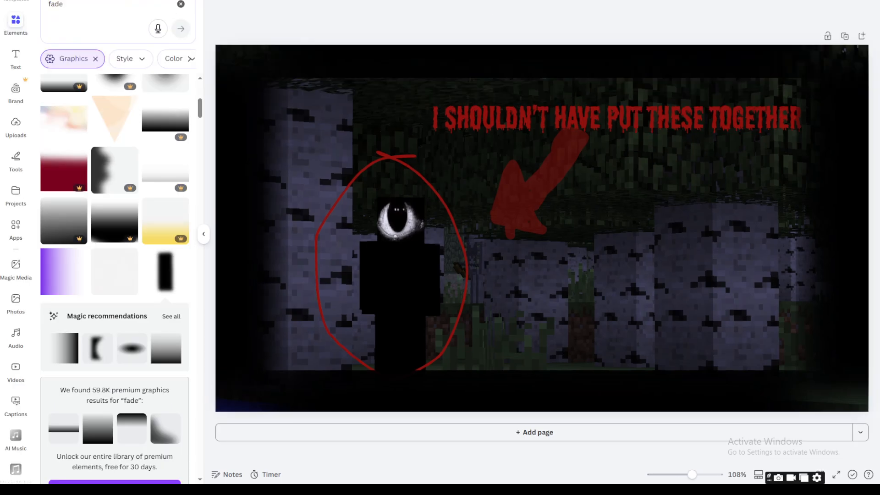
{"action": "left_click", "coordinate": [385, 1]}
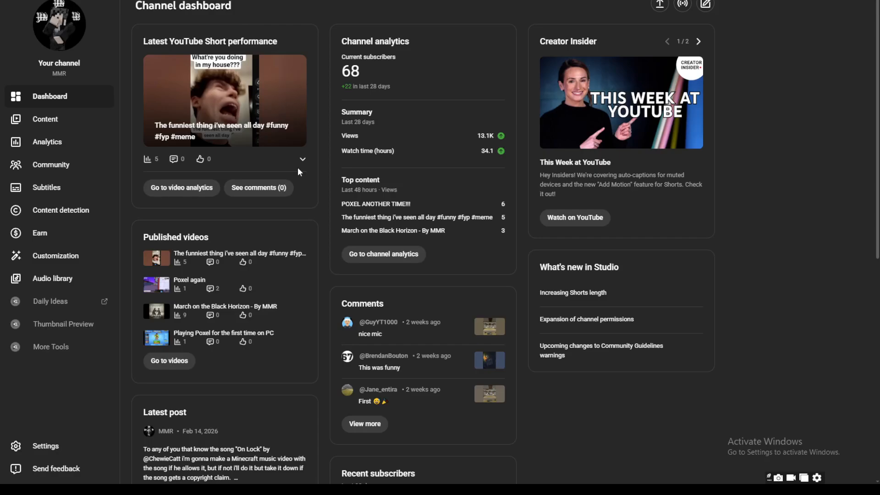
{"action": "left_click", "coordinate": [660, 6]}
{"action": "left_click", "coordinate": [442, 281]}
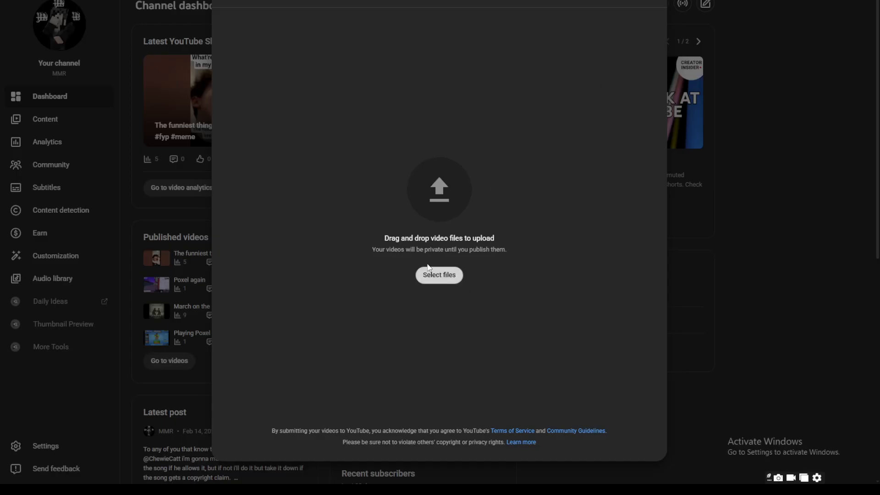
{"action": "left_click", "coordinate": [55, 111]}
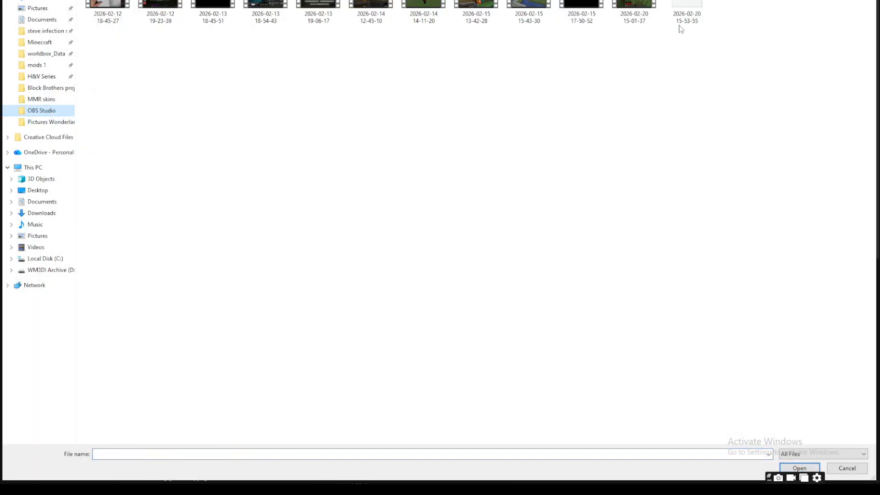
{"action": "left_click", "coordinate": [687, 14]}
{"action": "left_click", "coordinate": [799, 468]}
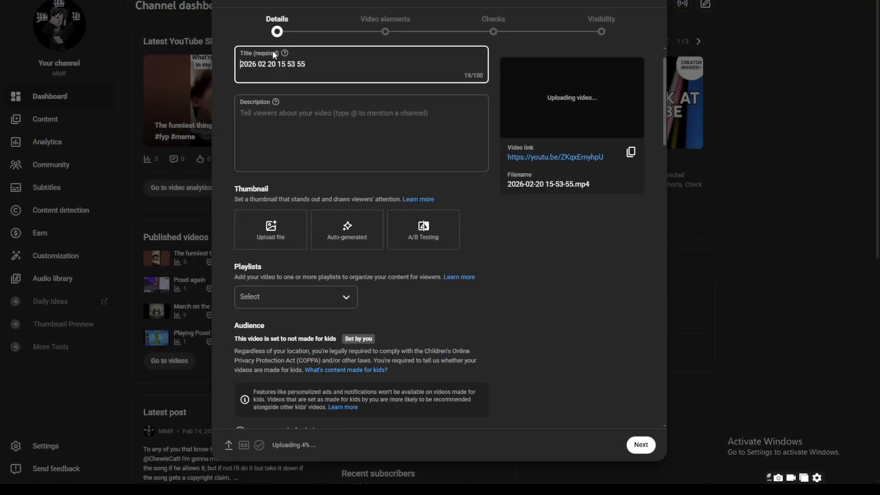
{"action": "key", "text": "ctrl+a"}
{"action": "key", "text": "BackSpace"}
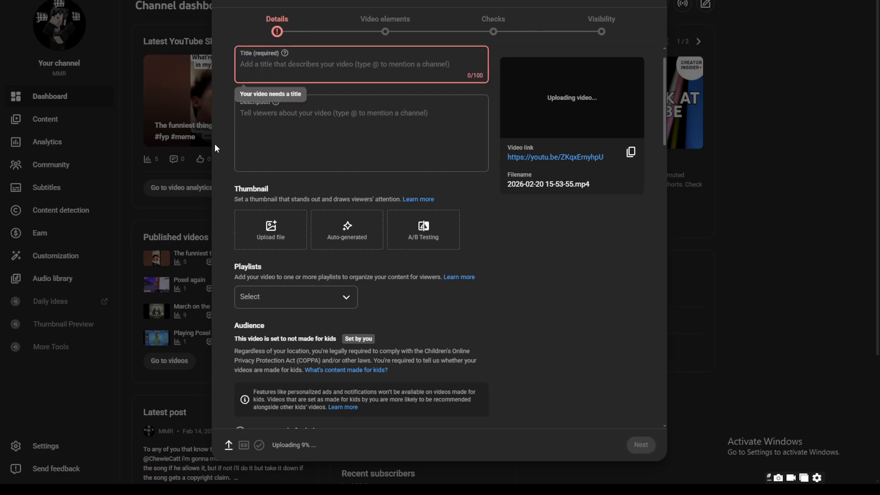
{"action": "key", "text": "super+e"}
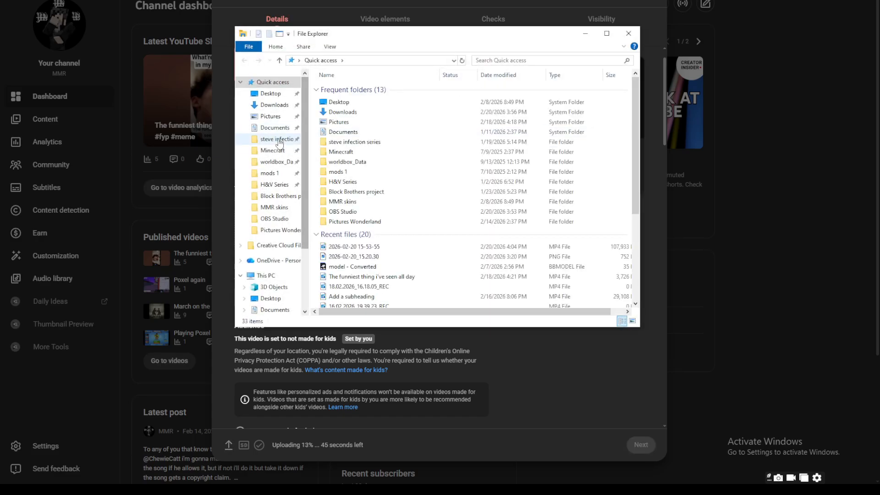
{"action": "left_click", "coordinate": [274, 218]}
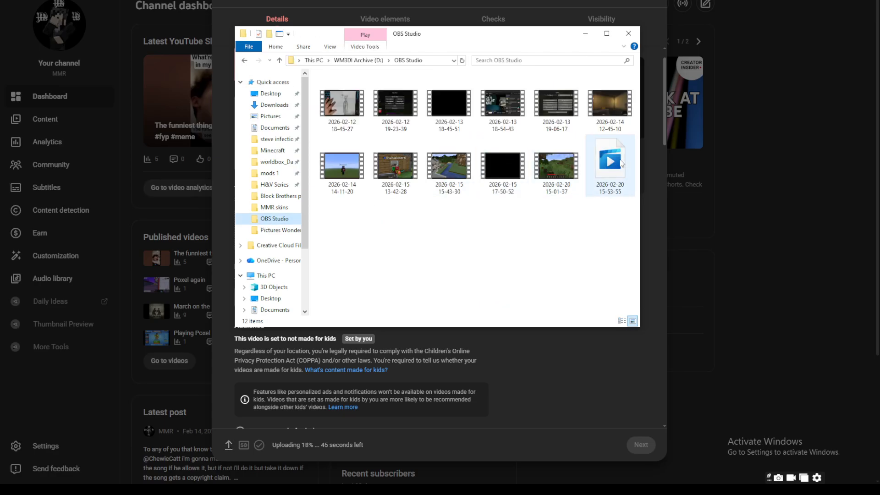
{"action": "double_click", "coordinate": [612, 162]}
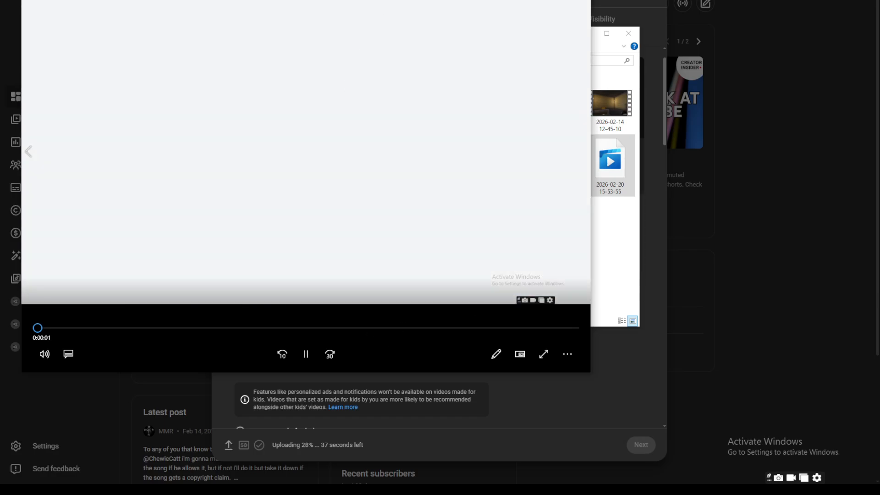
{"action": "left_click", "coordinate": [579, 1]}
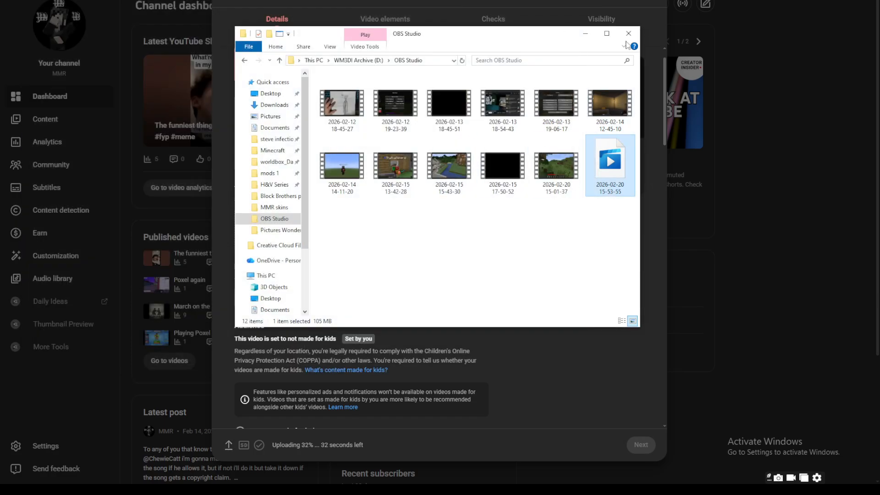
{"action": "left_click", "coordinate": [628, 33]}
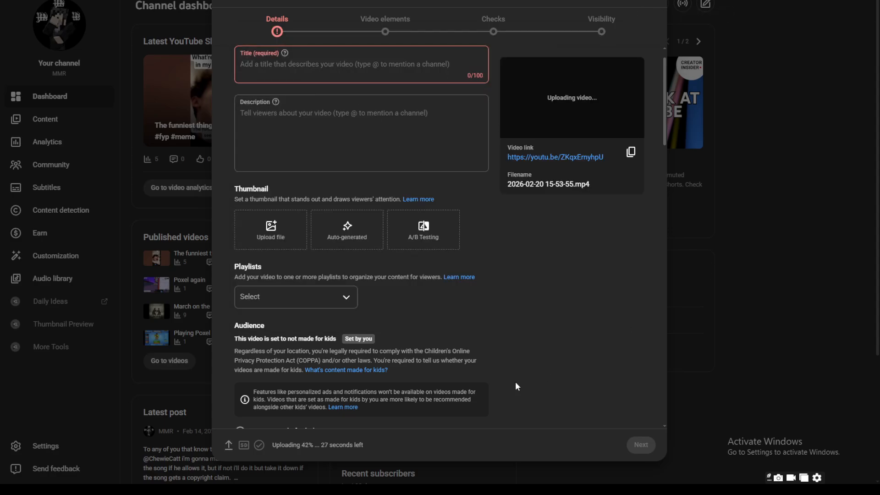
{"action": "scroll", "coordinate": [622, 276], "scroll_direction": "down", "scroll_amount": 20}
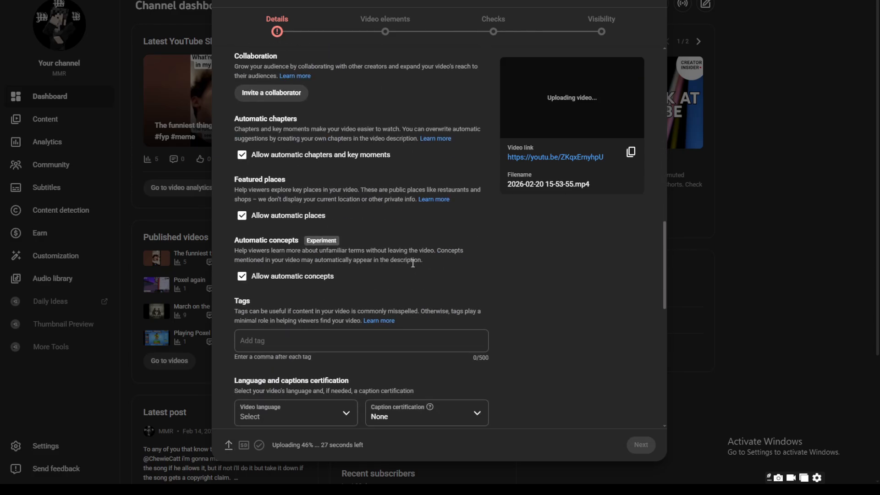
{"action": "scroll", "coordinate": [354, 88], "scroll_direction": "up", "scroll_amount": 20}
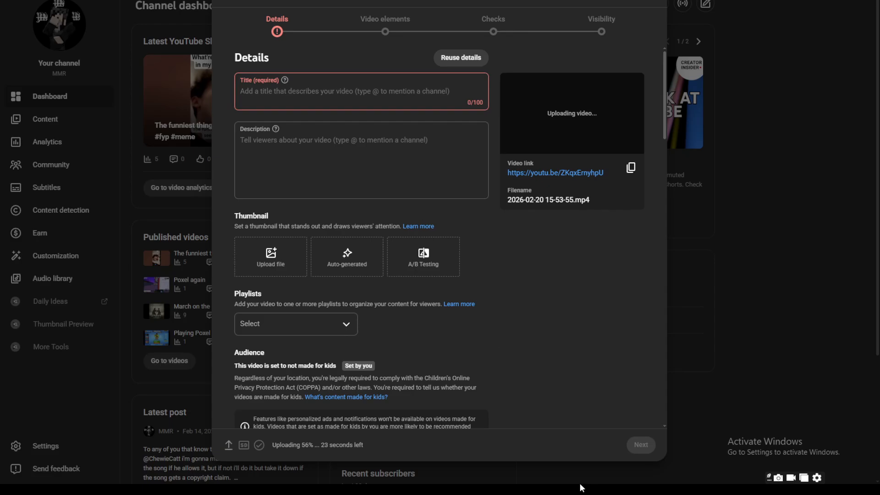
{"action": "left_click", "coordinate": [467, 98]}
{"action": "type", "text": "r"}
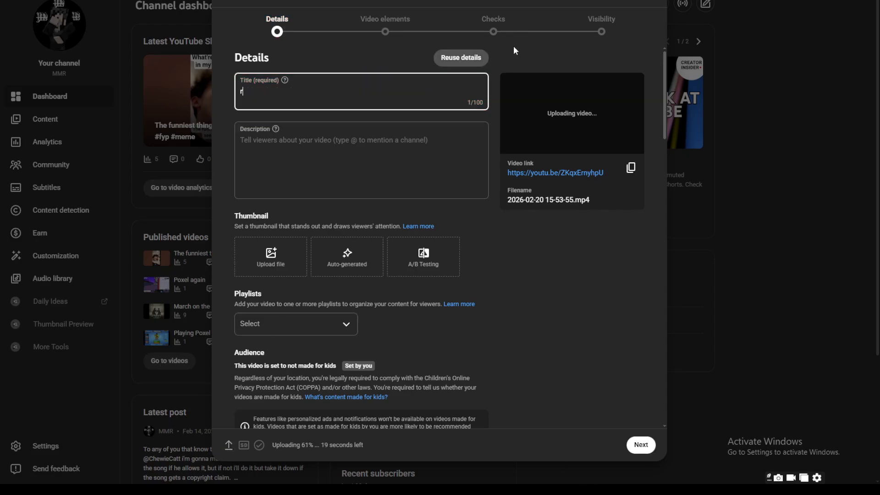
{"action": "left_click", "coordinate": [648, 2]}
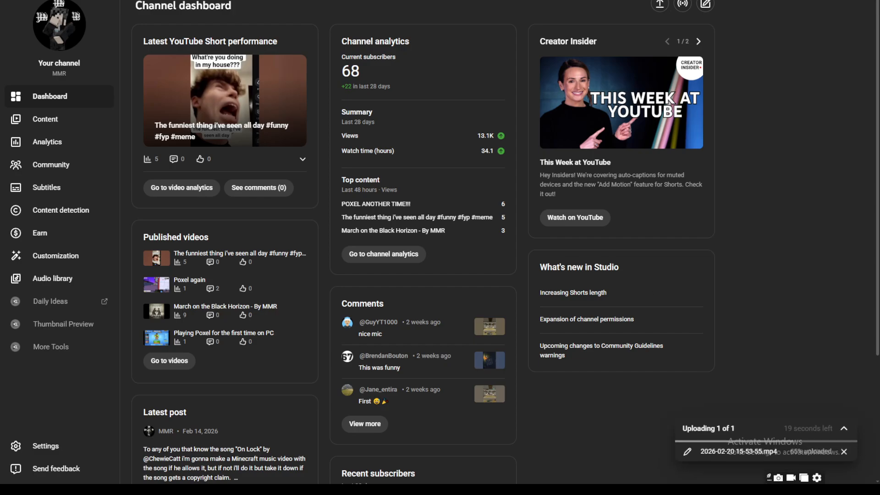
{"action": "left_click", "coordinate": [845, 453]}
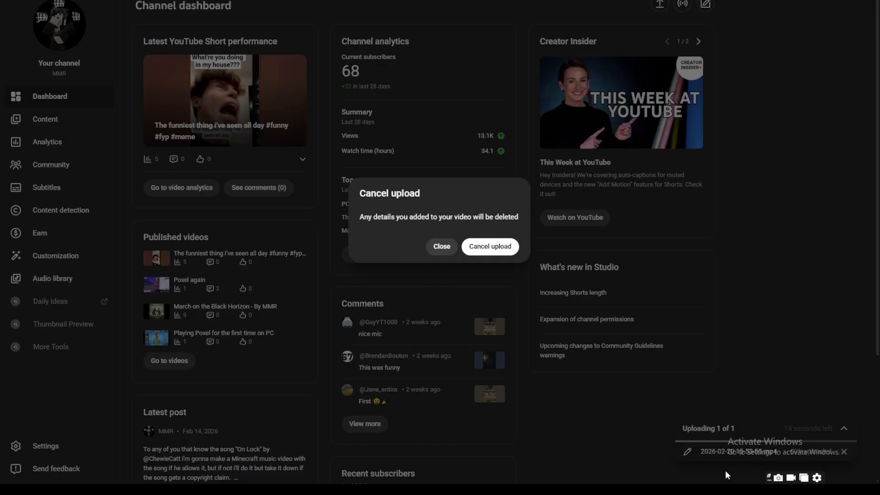
{"action": "left_click", "coordinate": [499, 260]}
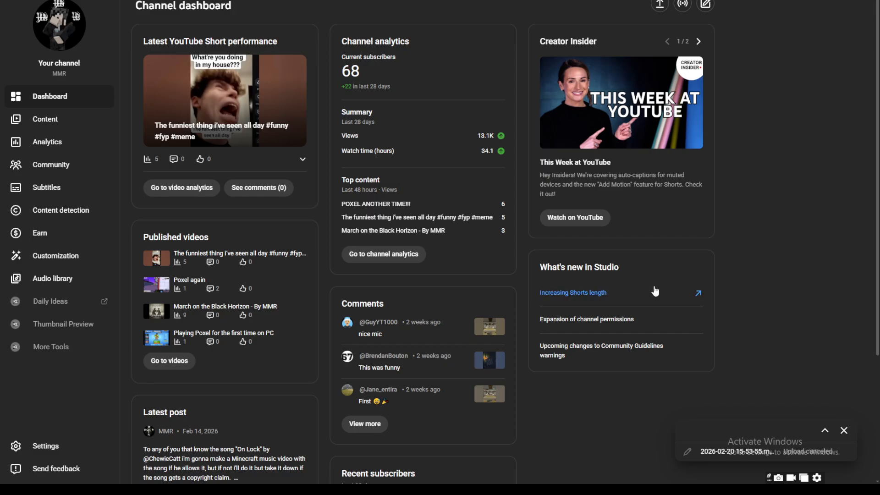
{"action": "left_click", "coordinate": [660, 5]}
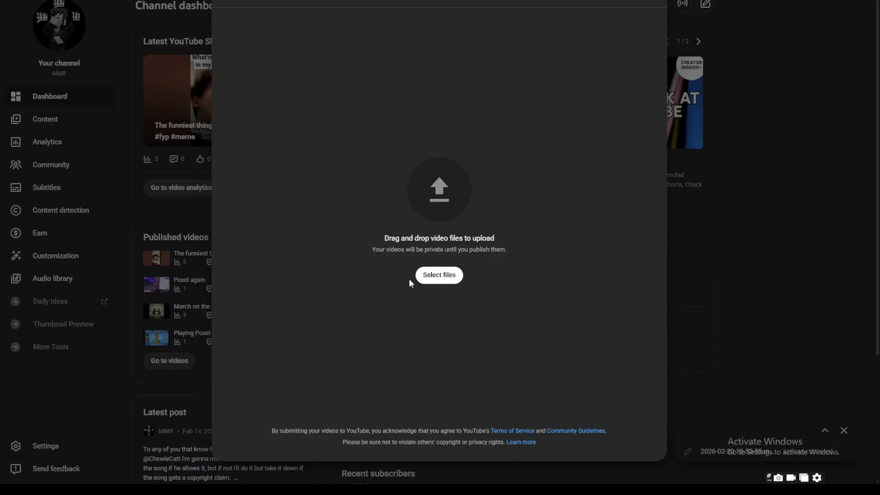
{"action": "left_click", "coordinate": [439, 275]}
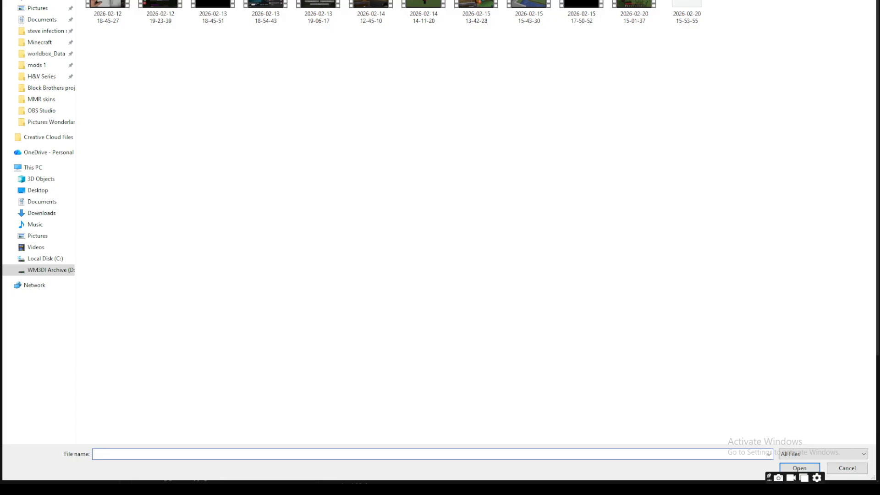
{"action": "double_click", "coordinate": [617, 16]}
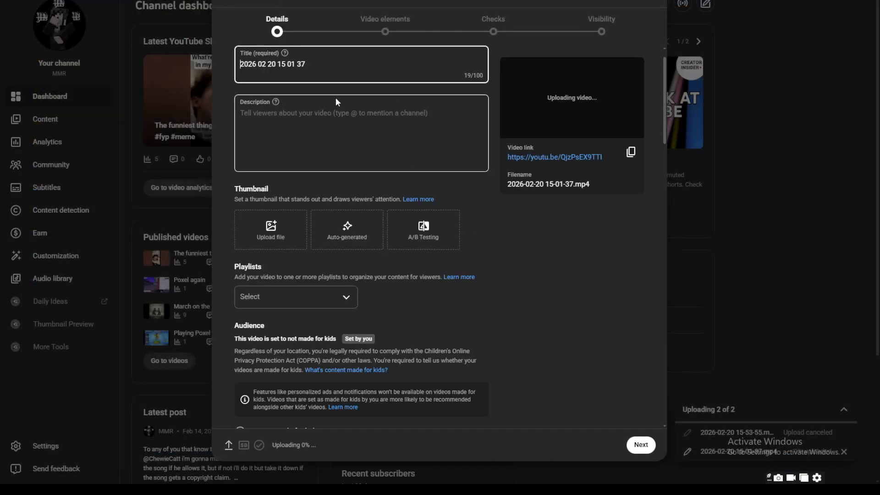
Replace the default video title with "Wonderland.Jar but with Corrupted_World.Jar"
{"action": "key", "text": "ctrl+a"}
{"action": "key", "text": "BackSpace"}
{"action": "type", "text": "Wonderl"}
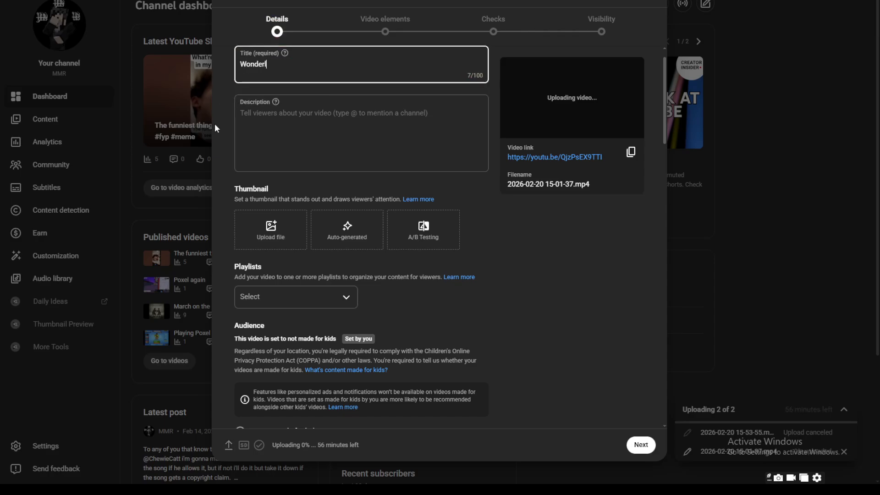
{"action": "type", "text": "and.Jar"}
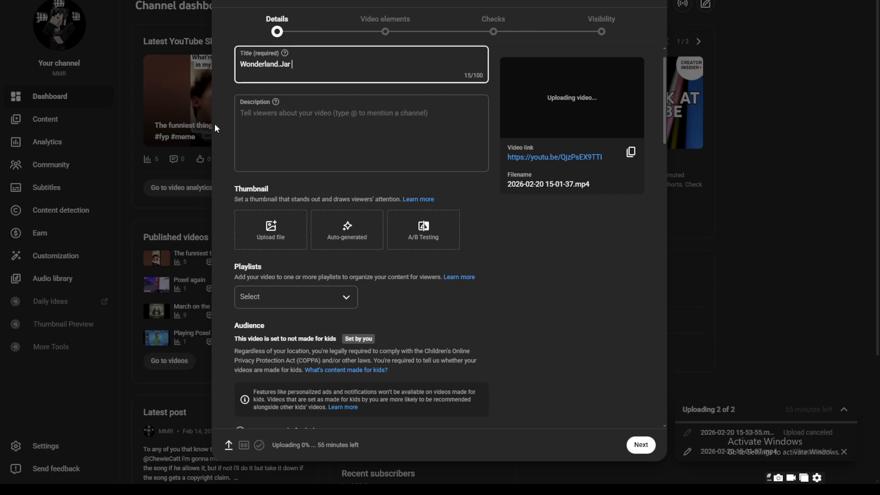
{"action": "type", "text": " but with Coe"}
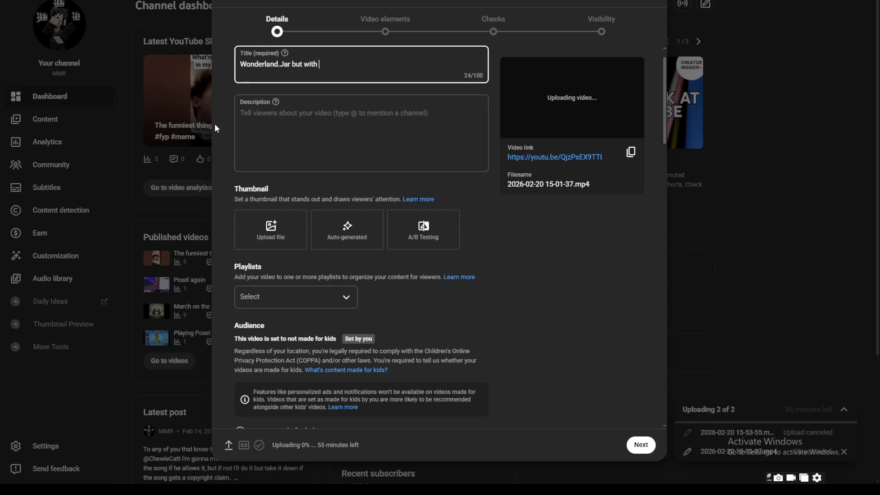
{"action": "key", "text": "BackSpace"}
{"action": "type", "text": "rrupted"}
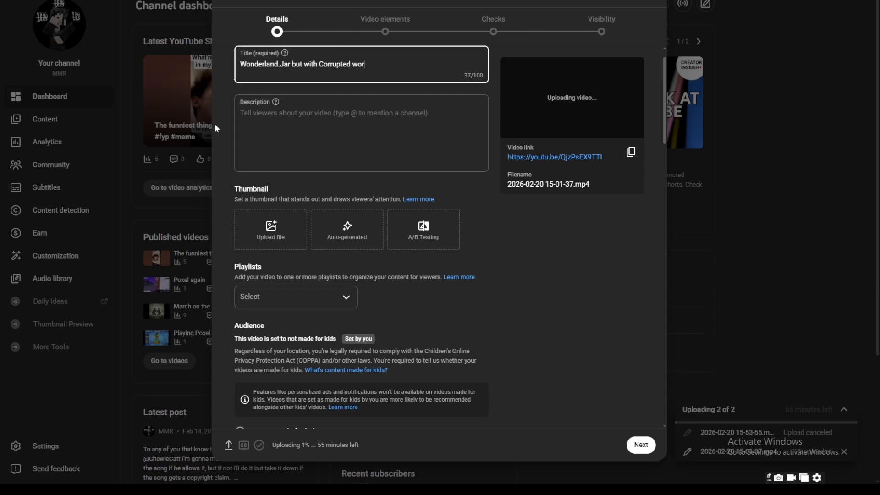
{"action": "type", "text": "_World.Jar"}
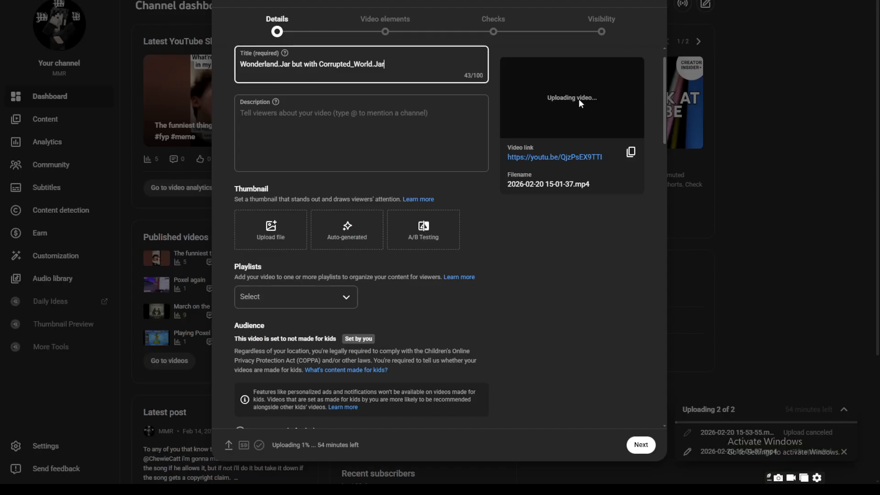
Upload the image "Creativity is intelligence having fun." as the video's thumbnail
{"action": "left_click", "coordinate": [275, 248]}
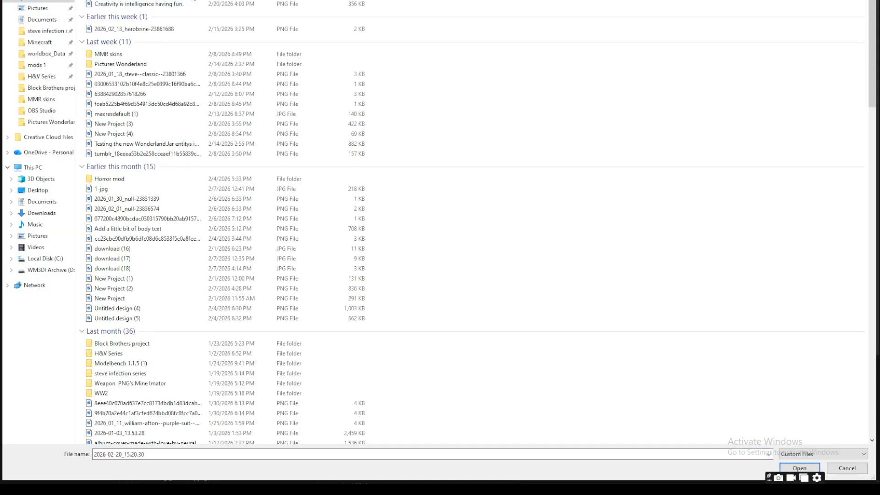
{"action": "left_click", "coordinate": [193, 5]}
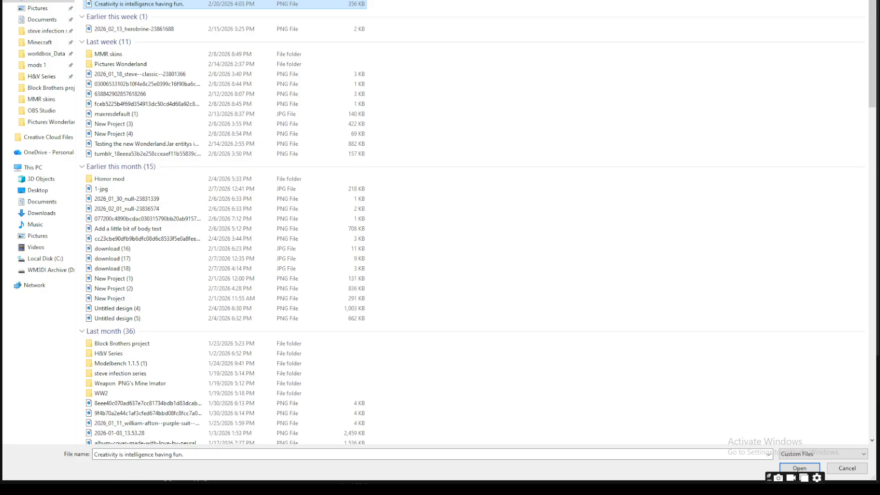
{"action": "double_click", "coordinate": [188, 4]}
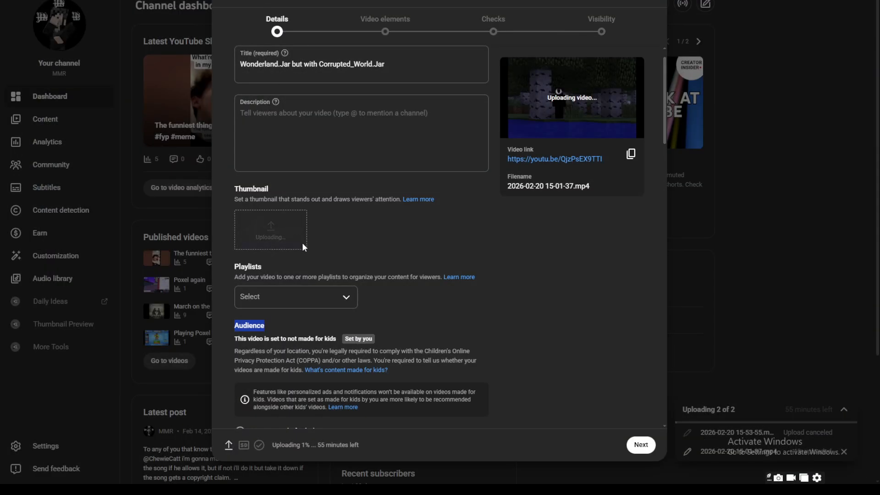
Replace the uploaded thumbnail with the finished design image that carries the red warning text and arrow
{"action": "left_click", "coordinate": [299, 224]}
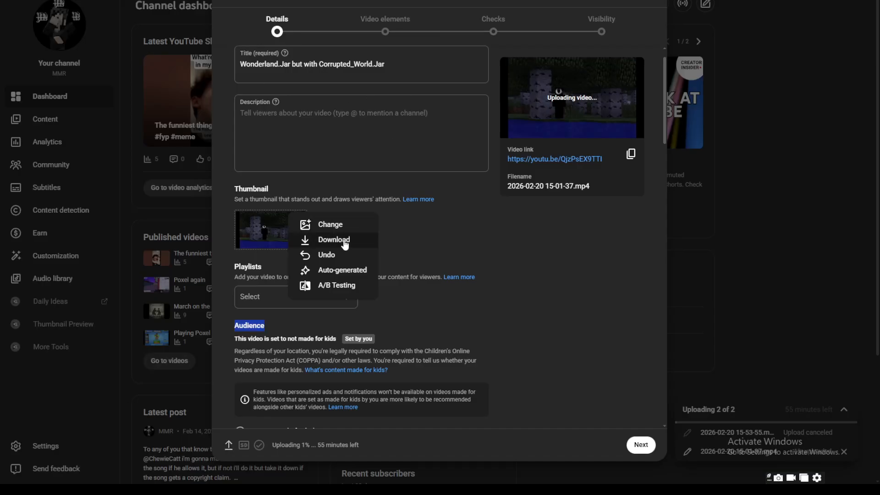
{"action": "left_click", "coordinate": [329, 224]}
{"action": "double_click", "coordinate": [129, 5]}
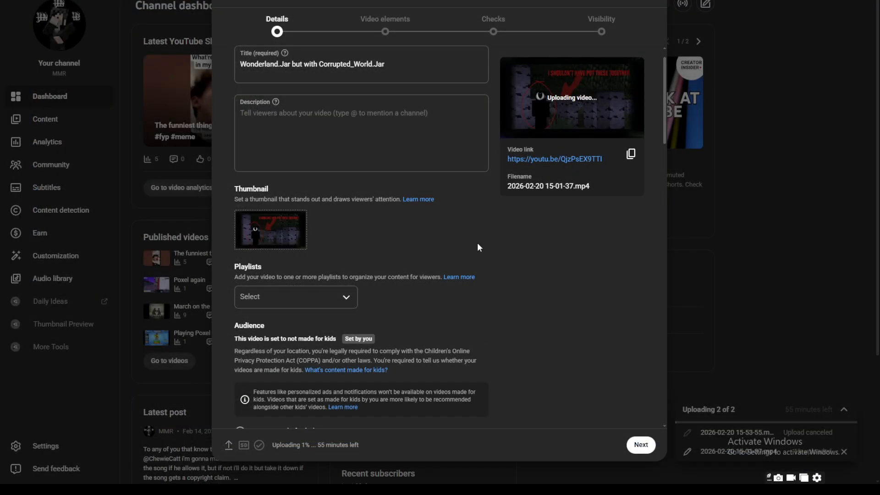
Add the video to the Minecraft horror playlist after reviewing the remaining detail settings
{"action": "scroll", "coordinate": [360, 270], "scroll_direction": "down", "scroll_amount": 7}
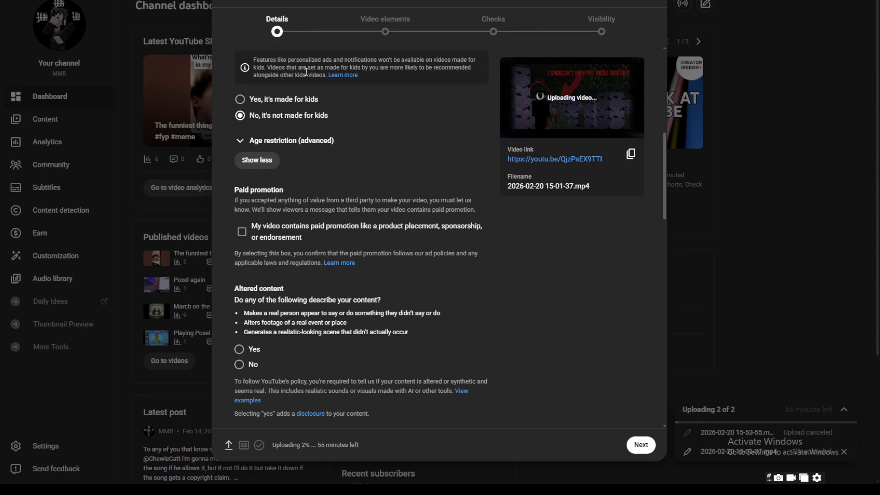
{"action": "scroll", "coordinate": [438, 250], "scroll_direction": "down", "scroll_amount": 16}
{"action": "scroll", "coordinate": [554, 313], "scroll_direction": "up", "scroll_amount": 3}
{"action": "scroll", "coordinate": [405, 317], "scroll_direction": "up", "scroll_amount": 15}
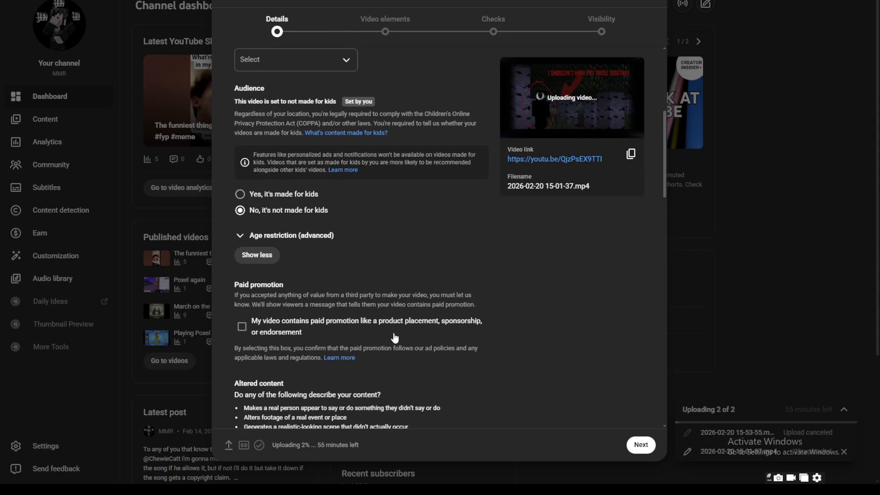
{"action": "left_click", "coordinate": [340, 153]}
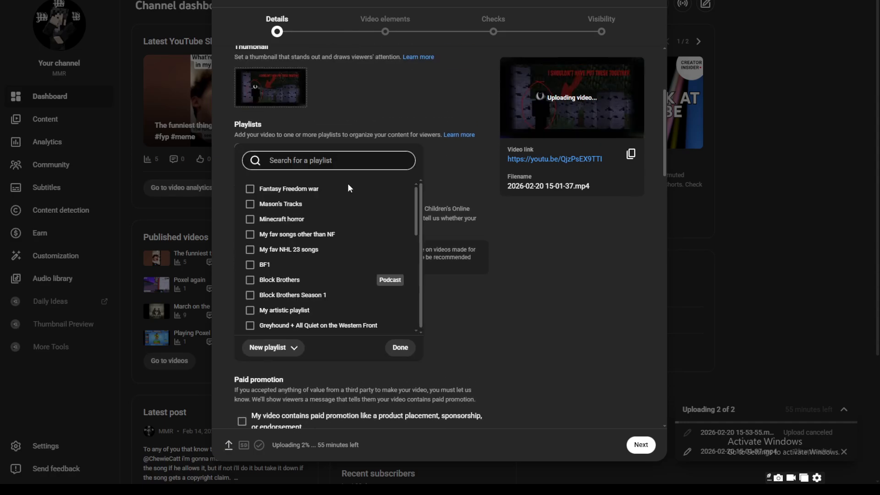
{"action": "left_click", "coordinate": [250, 219]}
{"action": "left_click", "coordinate": [400, 347]}
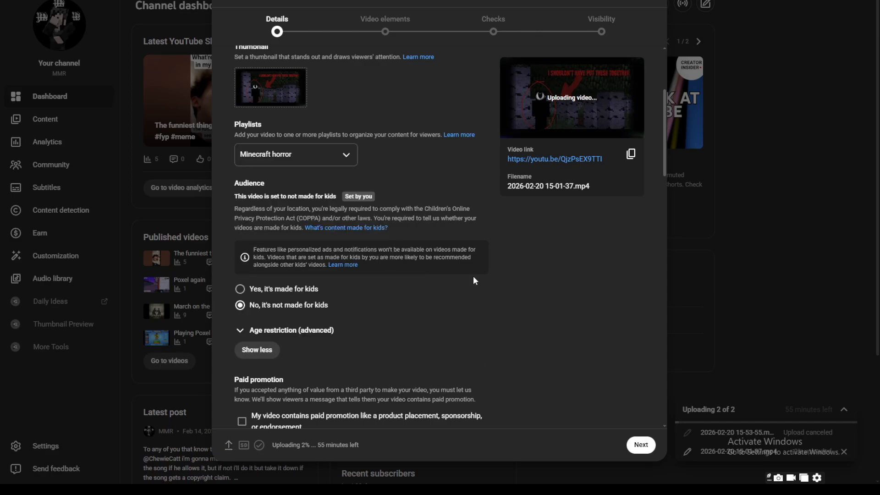
Proceed to the video elements and add and save an end screen with one best-for-viewer video and one subscribe element
{"action": "scroll", "coordinate": [416, 287], "scroll_direction": "down", "scroll_amount": 3}
{"action": "scroll", "coordinate": [452, 324], "scroll_direction": "down", "scroll_amount": 15}
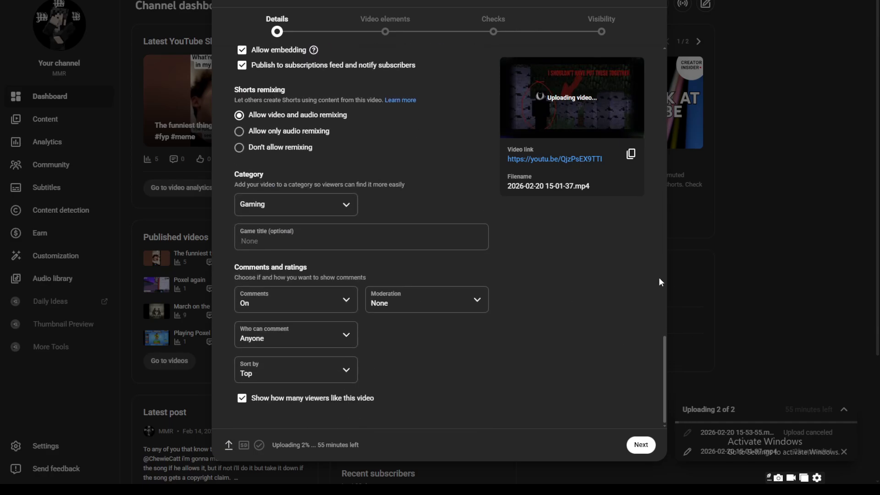
{"action": "left_click", "coordinate": [638, 444]}
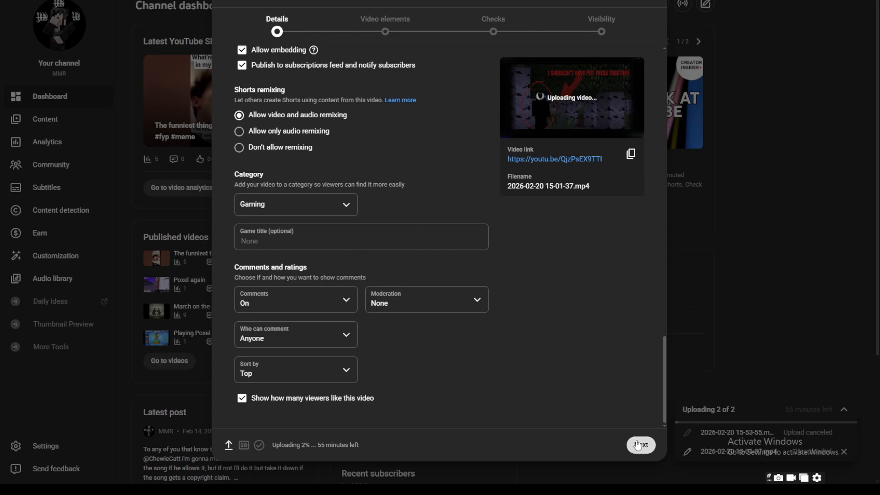
{"action": "left_click", "coordinate": [622, 156]}
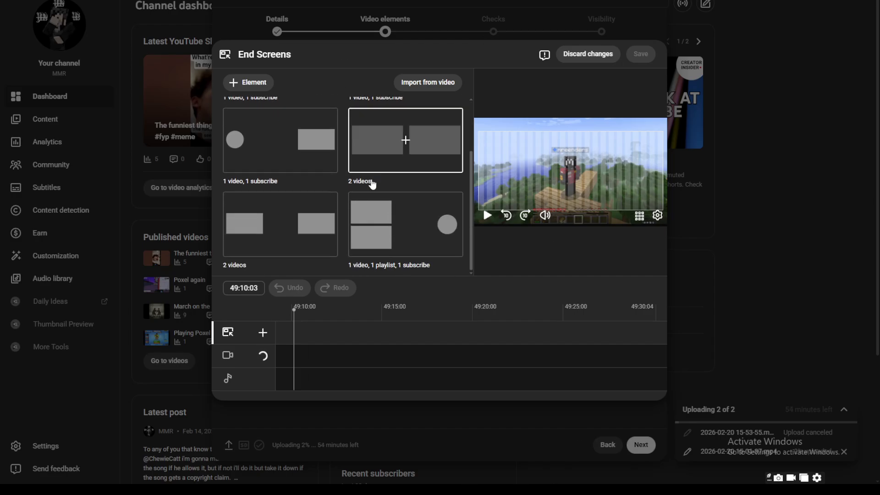
{"action": "left_click", "coordinate": [365, 147]}
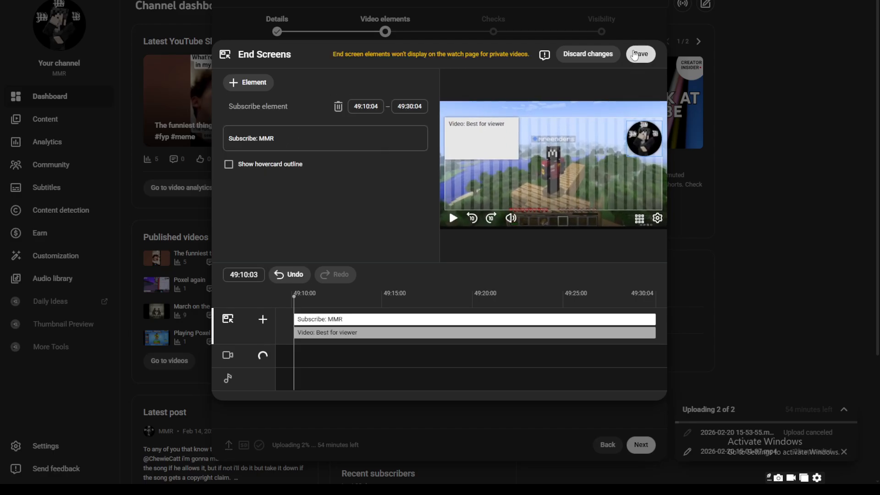
{"action": "left_click", "coordinate": [635, 54]}
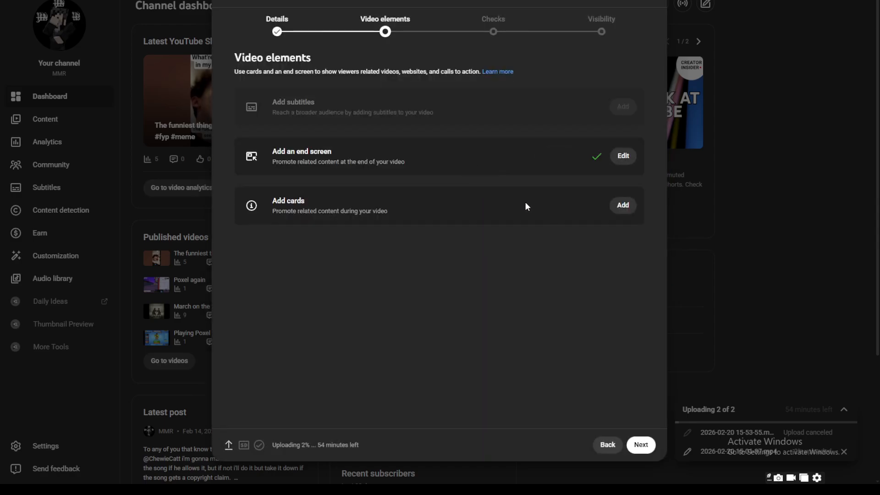
Proceed past the video elements and checks to the visibility settings
{"action": "left_click", "coordinate": [630, 448]}
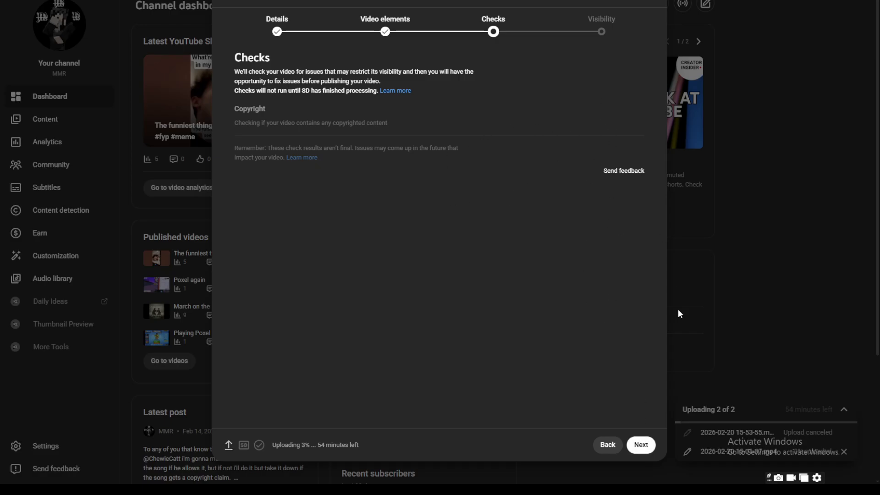
{"action": "left_click", "coordinate": [634, 443]}
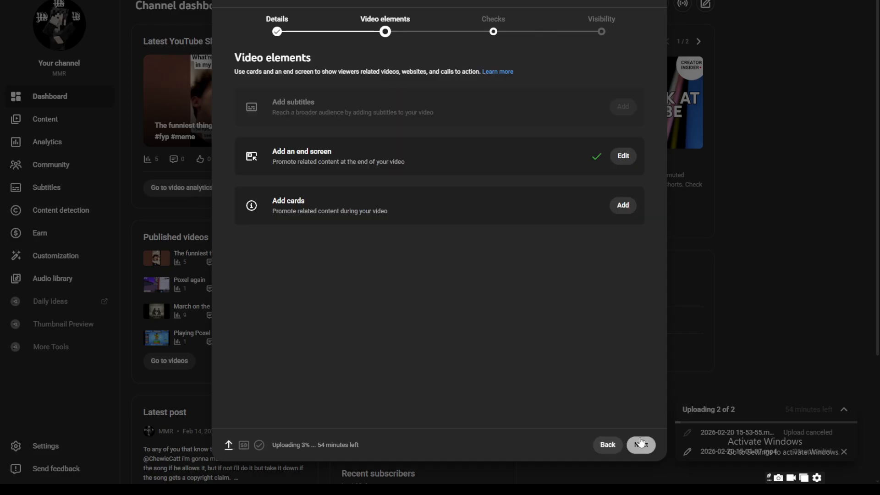
{"action": "left_click", "coordinate": [634, 444]}
{"action": "left_click", "coordinate": [635, 444]}
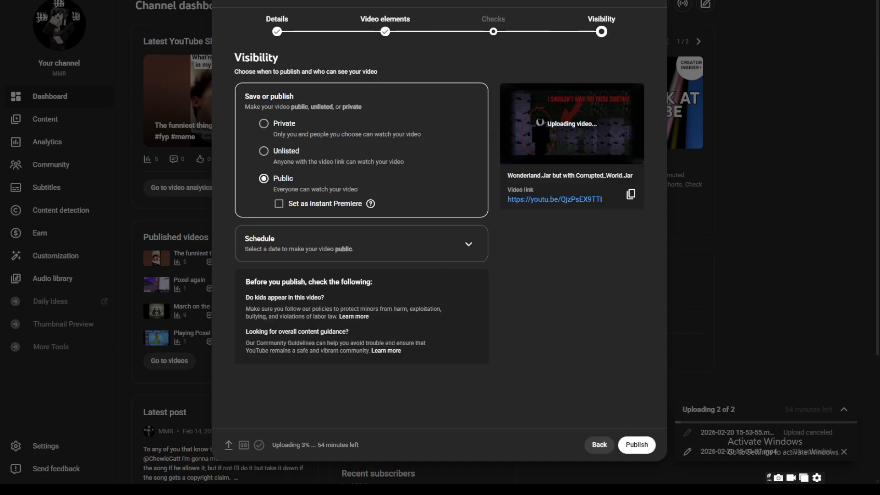
Try the Premiere option under both immediate public release and scheduled publishing
{"action": "left_click", "coordinate": [337, 205]}
{"action": "left_click", "coordinate": [456, 234]}
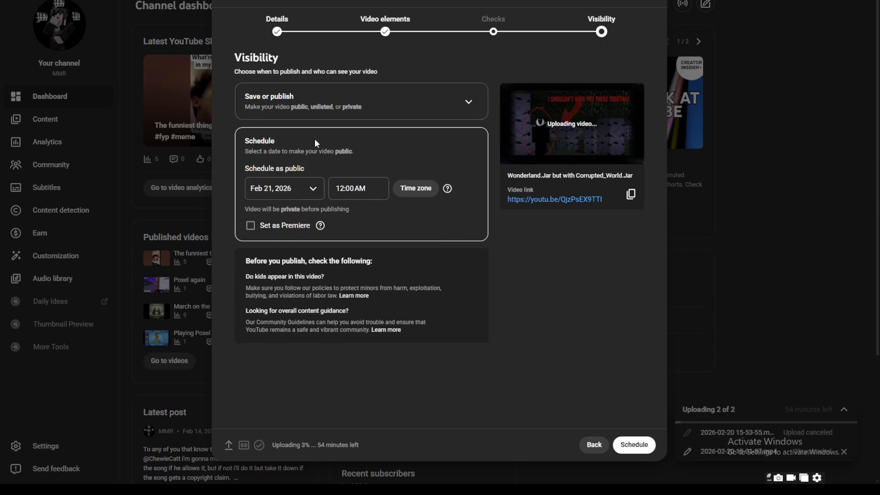
{"action": "left_click", "coordinate": [311, 104]}
{"action": "left_click", "coordinate": [324, 239]}
{"action": "left_click", "coordinate": [305, 223]}
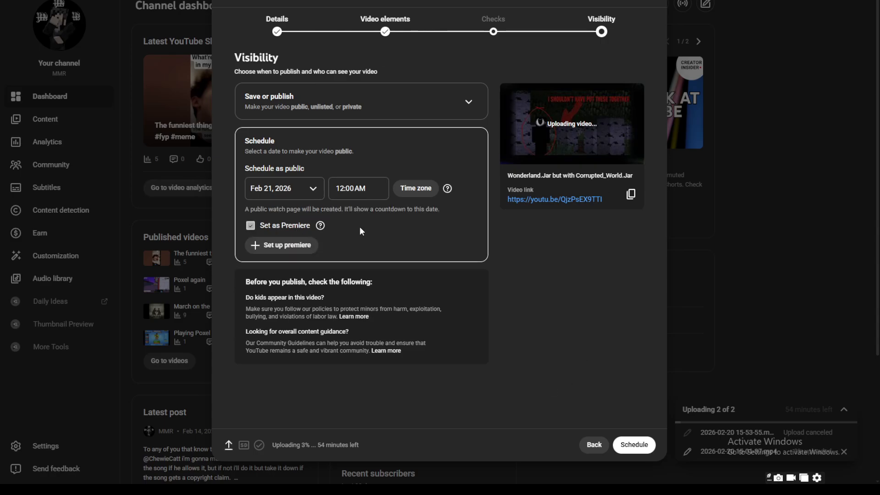
{"action": "left_click", "coordinate": [348, 113]}
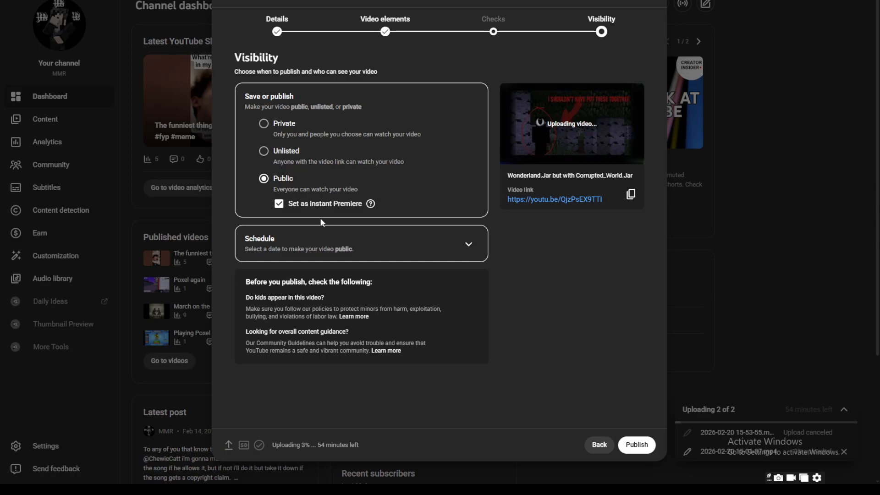
{"action": "left_click", "coordinate": [381, 250]}
{"action": "left_click", "coordinate": [295, 231]}
{"action": "left_click", "coordinate": [338, 104]}
Publish the video as public and dismiss the upload notice
{"action": "left_click", "coordinate": [634, 444]}
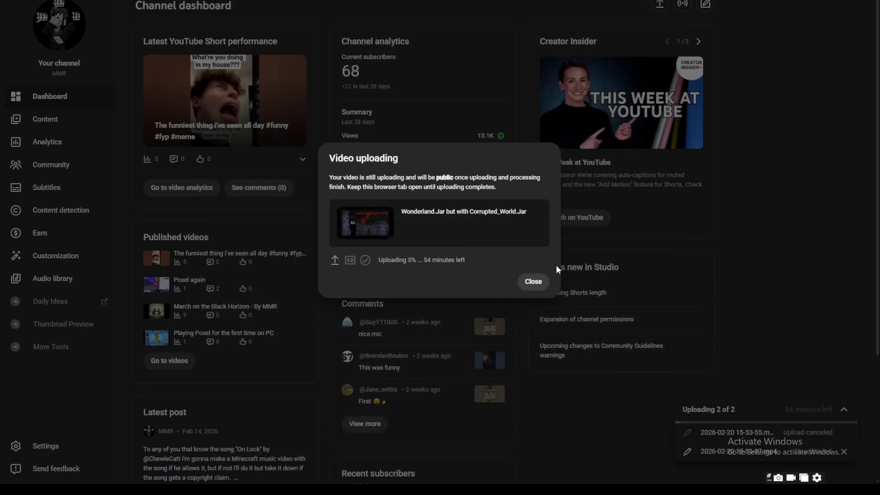
{"action": "left_click", "coordinate": [534, 285]}
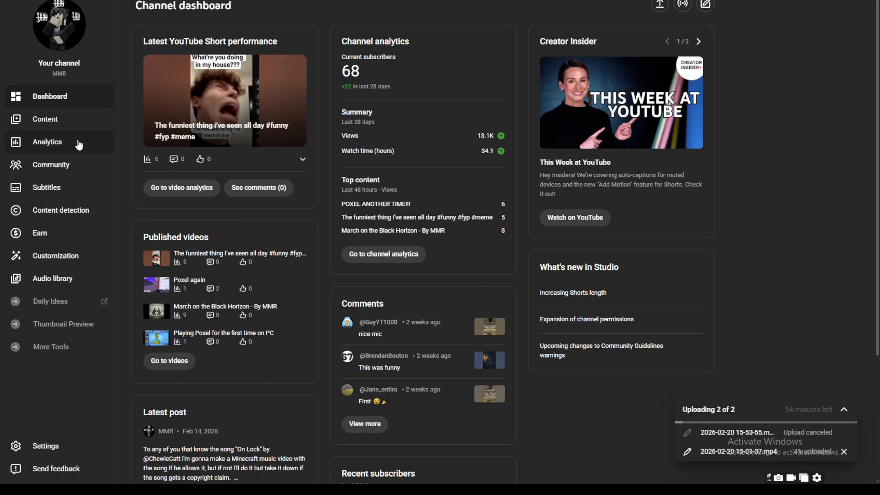
Open the uploading video's details from the channel content and enter the description "I added both Wonderland.jar plus it's cousin, Corrupted_world.jar"
{"action": "left_click", "coordinate": [89, 133]}
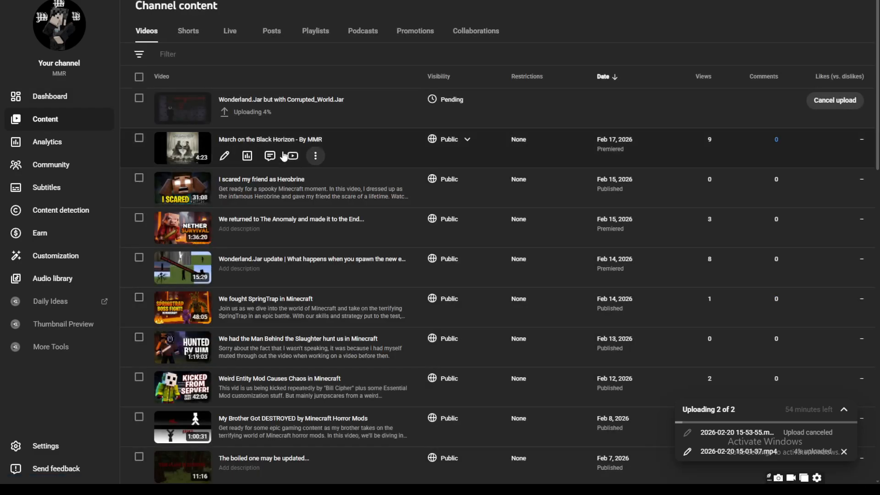
{"action": "left_click", "coordinate": [234, 119]}
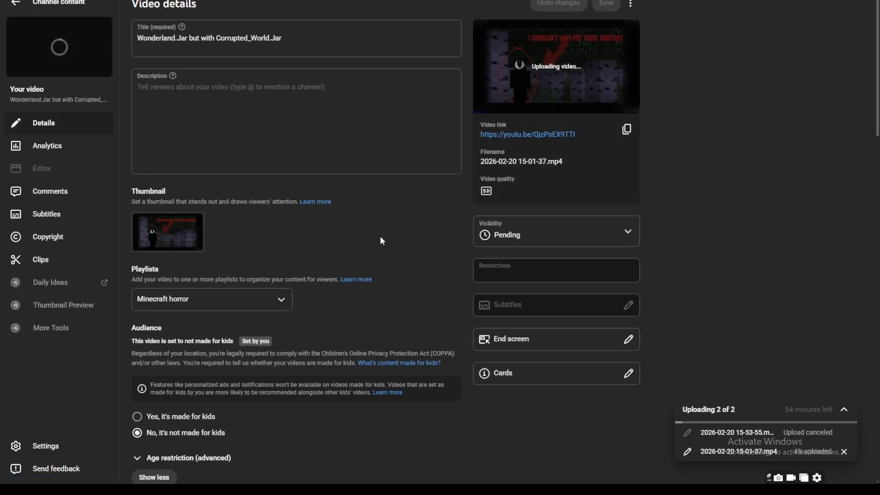
{"action": "left_click", "coordinate": [198, 84]}
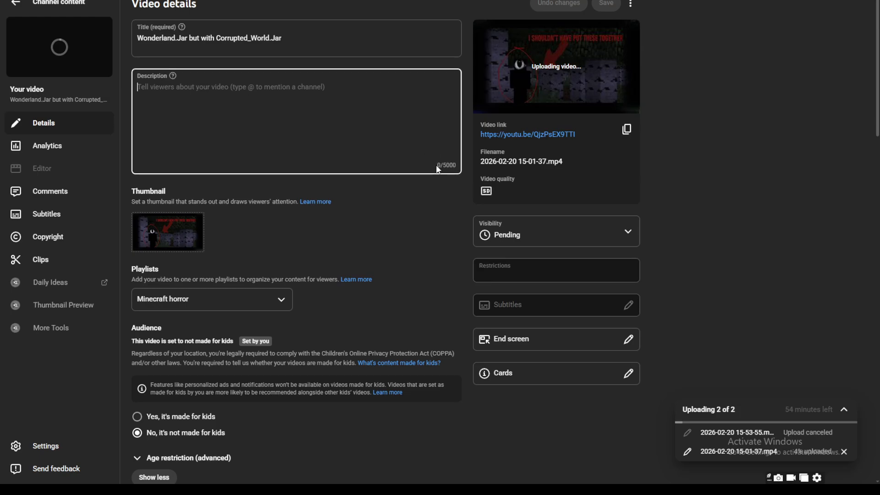
{"action": "type", "text": "I "}
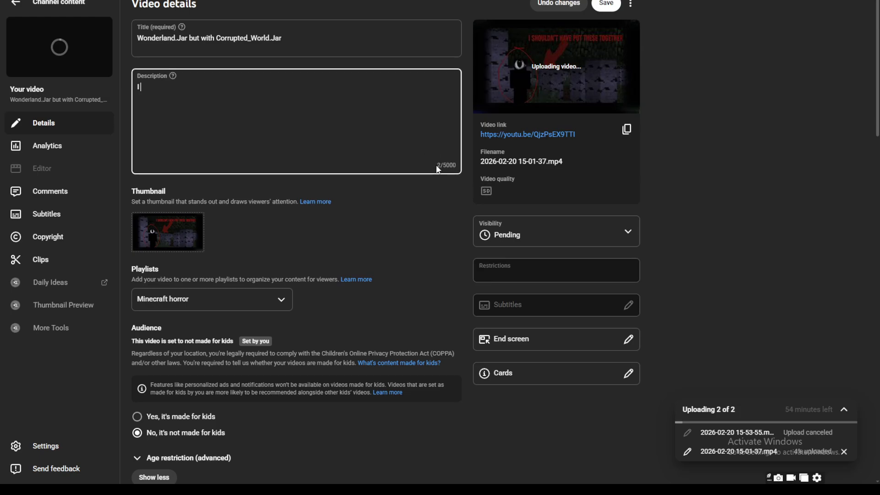
{"action": "type", "text": "added "}
{"action": "type", "text": "both"}
{"action": "type", "text": " WOnd"}
{"action": "type", "text": "onde"}
{"action": "type", "text": "rland"}
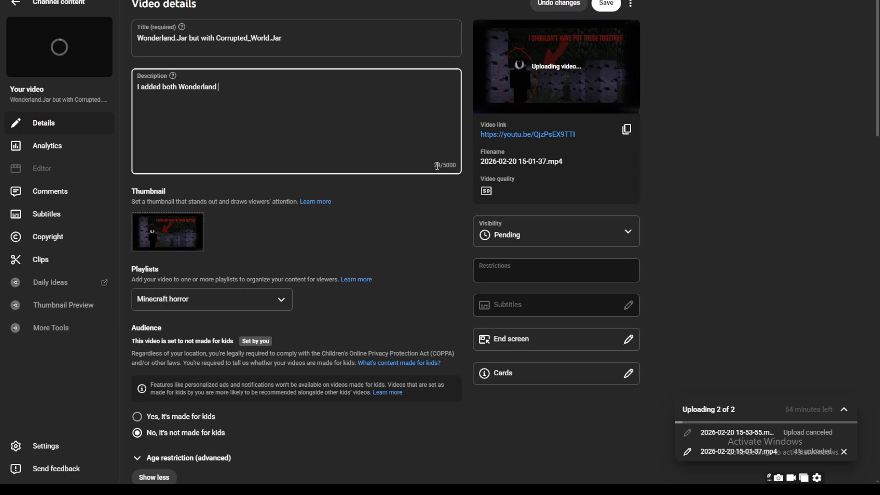
{"action": "type", "text": ".jar plus it's co"}
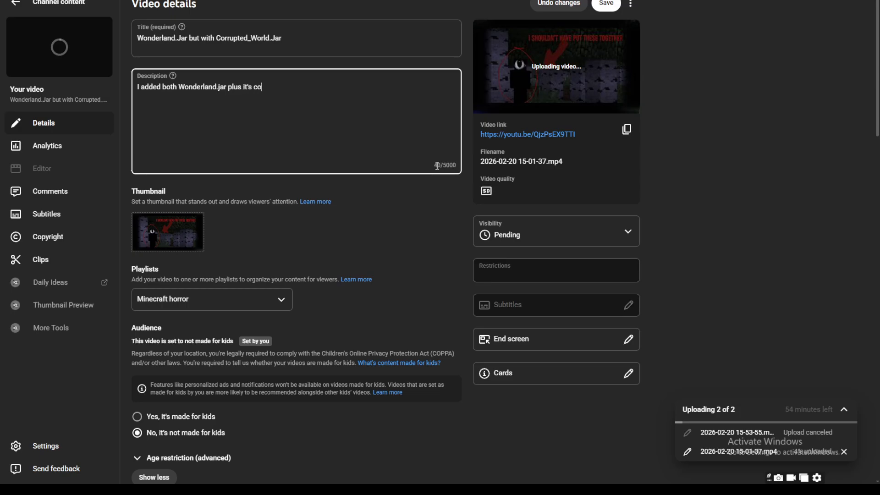
{"action": "key", "text": "BackSpace"}
{"action": "key", "text": "BackSpace"}
{"action": "key", "text": "BackSpace"}
{"action": "type", "text": "usin, Corrupted_world.jar"}
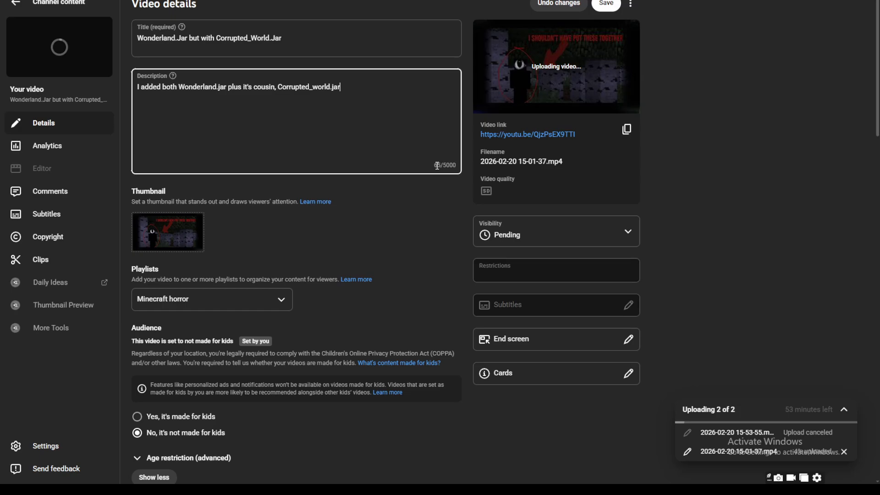
Append "check'em them out on forge" to the end of the video description
{"action": "type", "text": "k 'em them out on fo"}
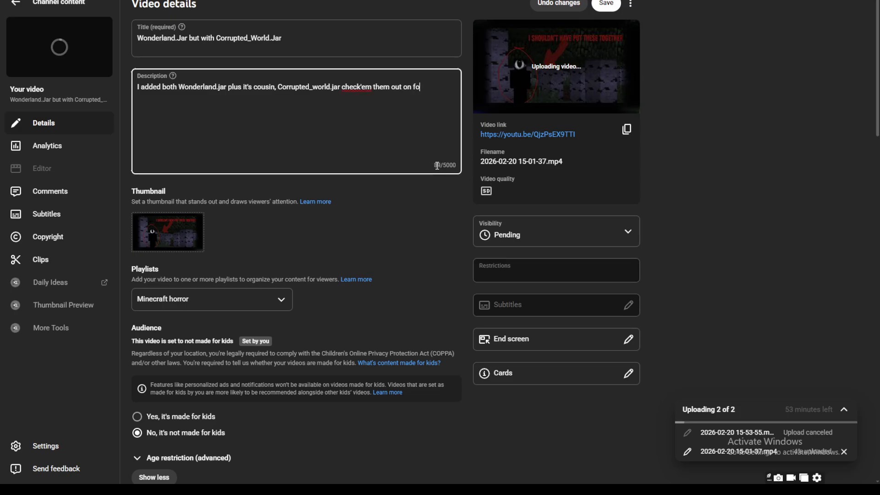
{"action": "type", "text": "rge"}
{"action": "left_click", "coordinate": [372, 85]}
{"action": "key", "text": "BackSpace"}
{"action": "key", "text": "BackSpace"}
{"action": "key", "text": "BackSpace"}
{"action": "type", "text": "em"}
{"action": "key", "text": "BackSpace"}
{"action": "key", "text": "BackSpace"}
{"action": "type", "text": "'em"}
Save the video details and return to the channel dashboard
{"action": "left_click", "coordinate": [368, 288]}
{"action": "left_click", "coordinate": [596, 4]}
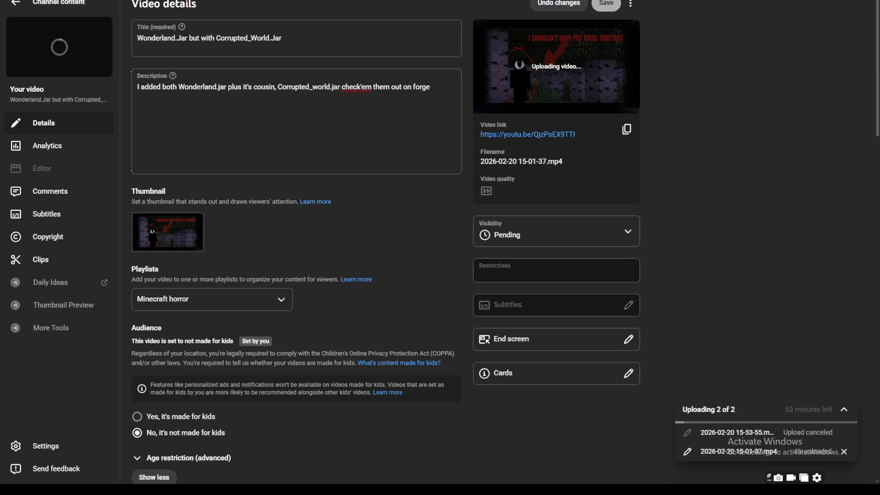
{"action": "left_click", "coordinate": [16, 6]}
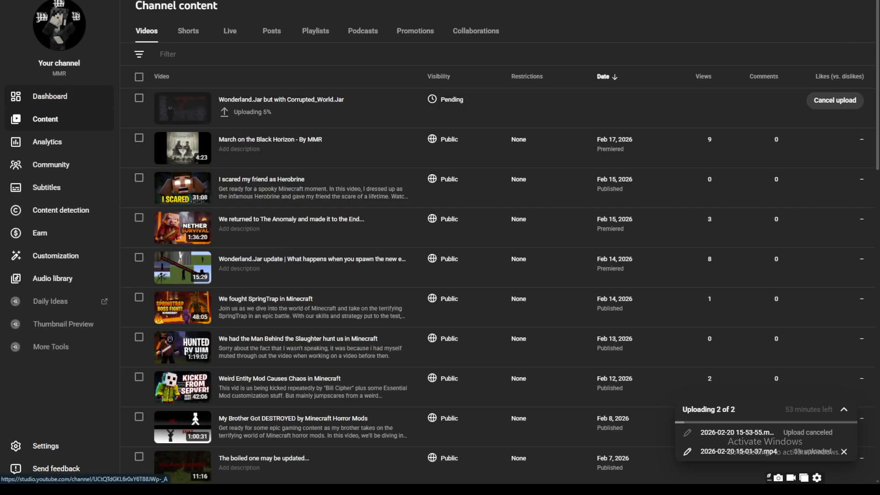
{"action": "left_click", "coordinate": [35, 97]}
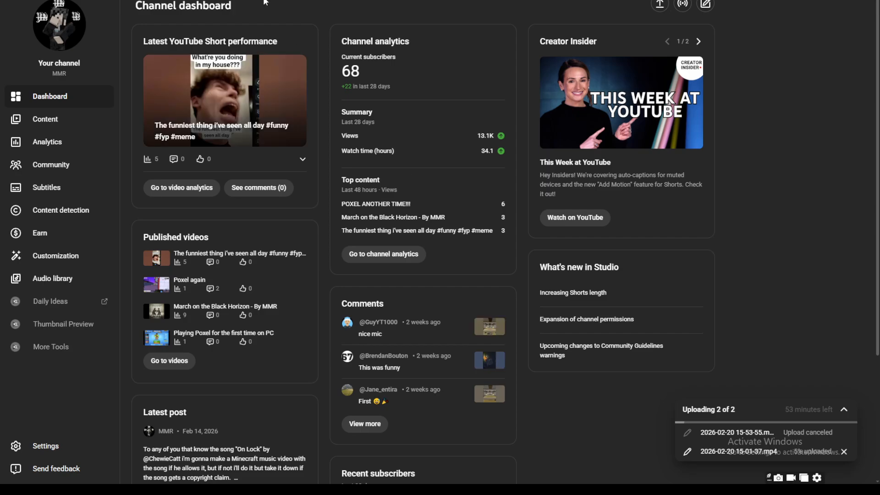